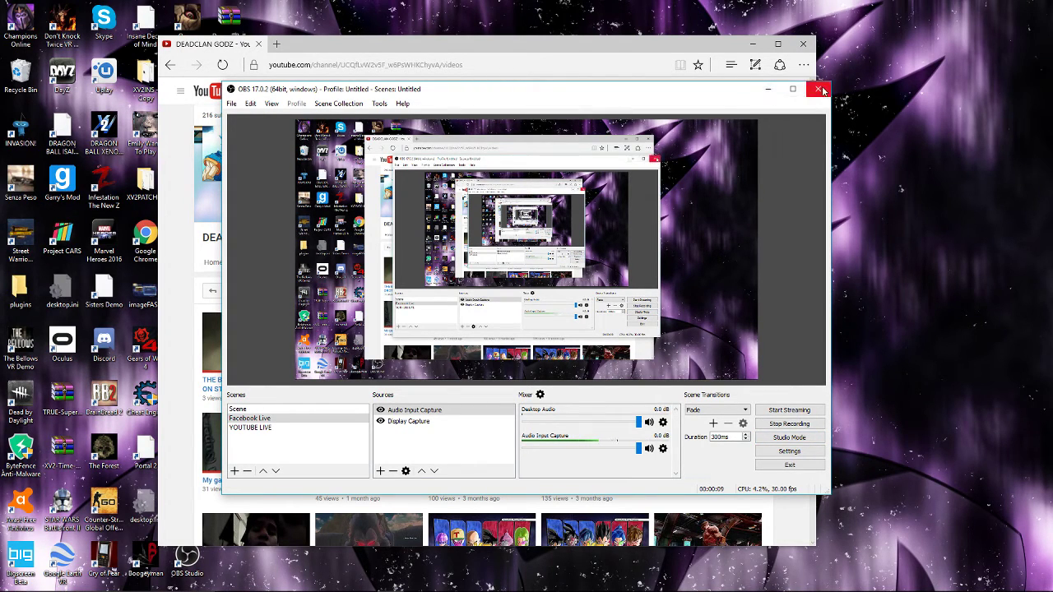
- Minimize OBS Studio to reveal the YouTube channel's Videos page
click(769, 89)
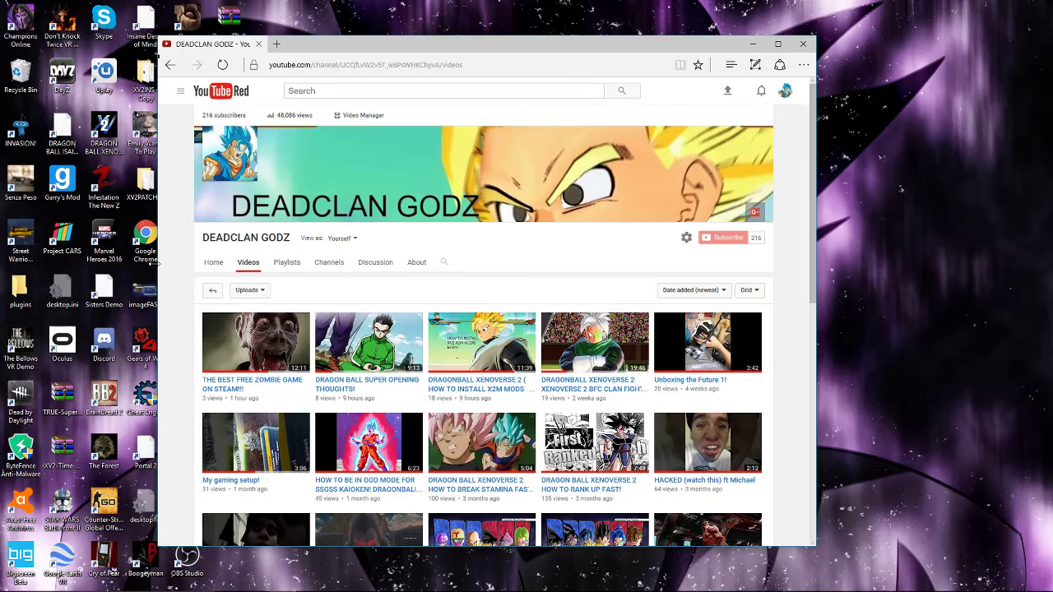
- Narrow the browser window showing the channel's Videos page
drag(155, 264, 253, 292)
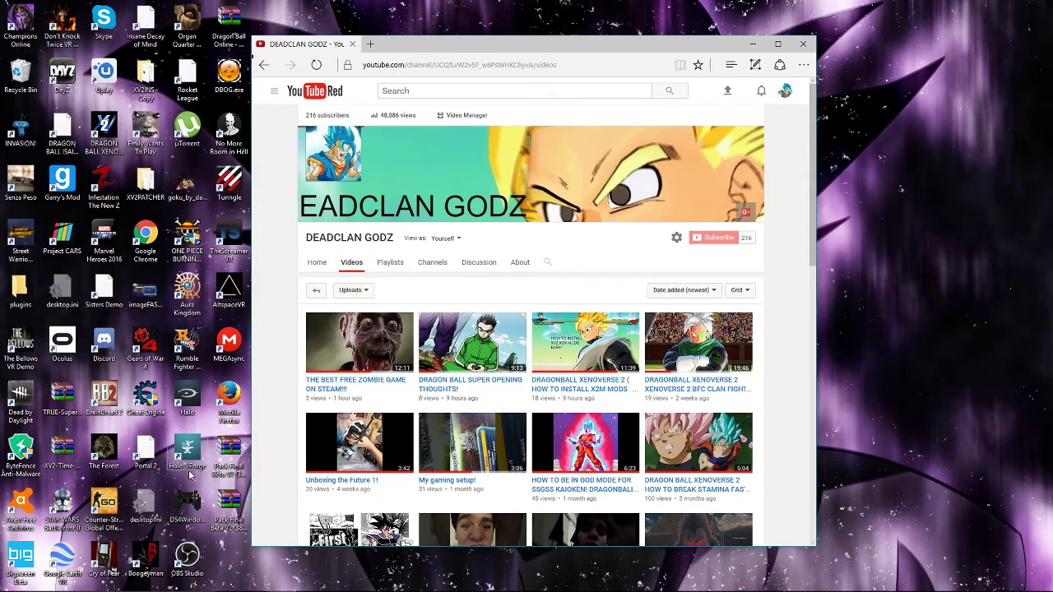
- In a new tab, Google 'dbz xenoverse 2 mods' and open the Xenoverse Mods site
click(370, 44)
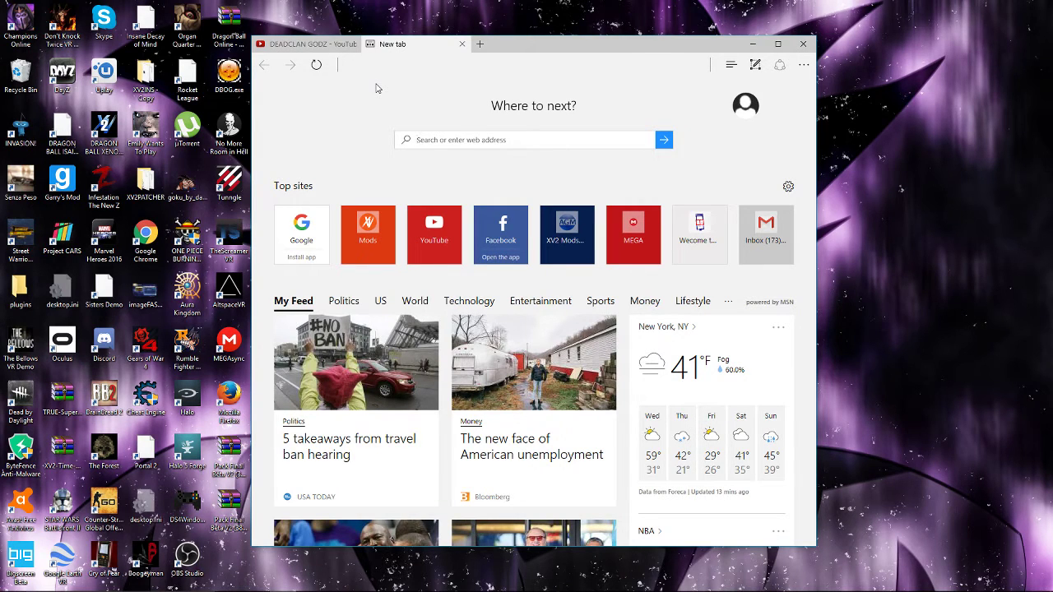
text(google.com)
key(Return)
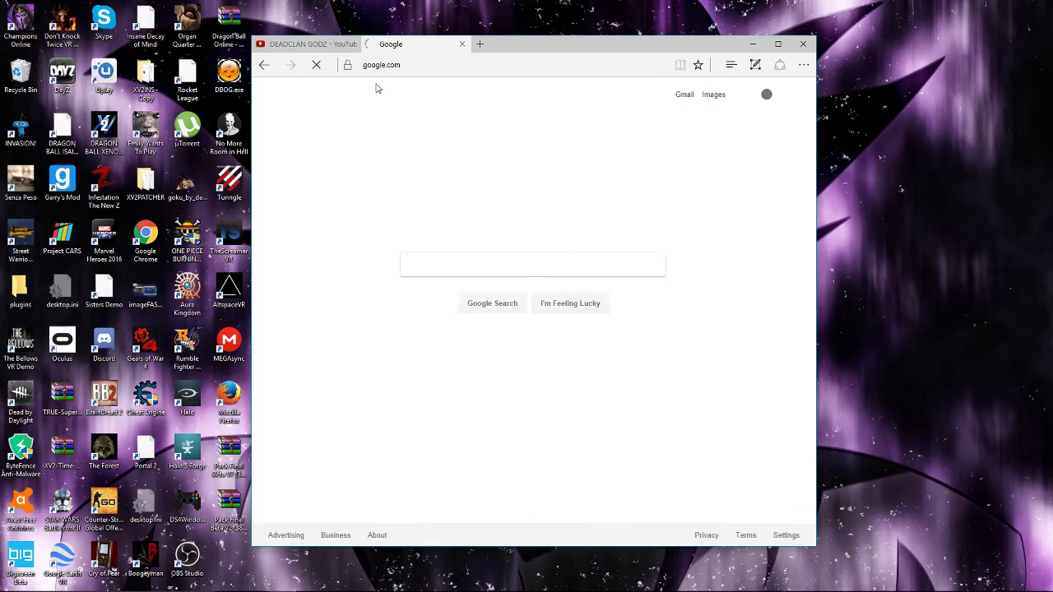
text(d)
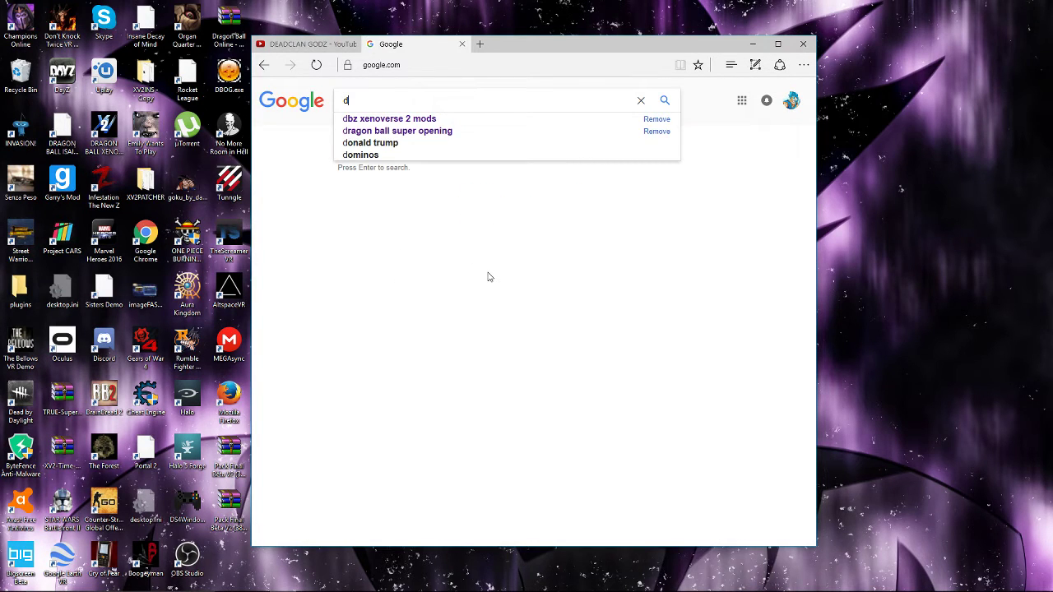
click(431, 123)
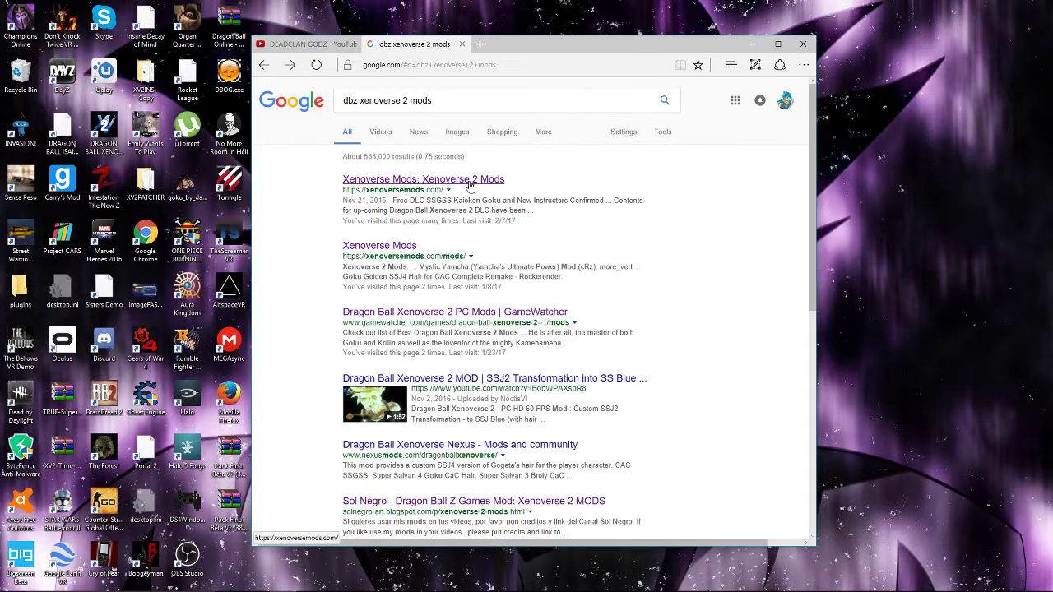
click(478, 185)
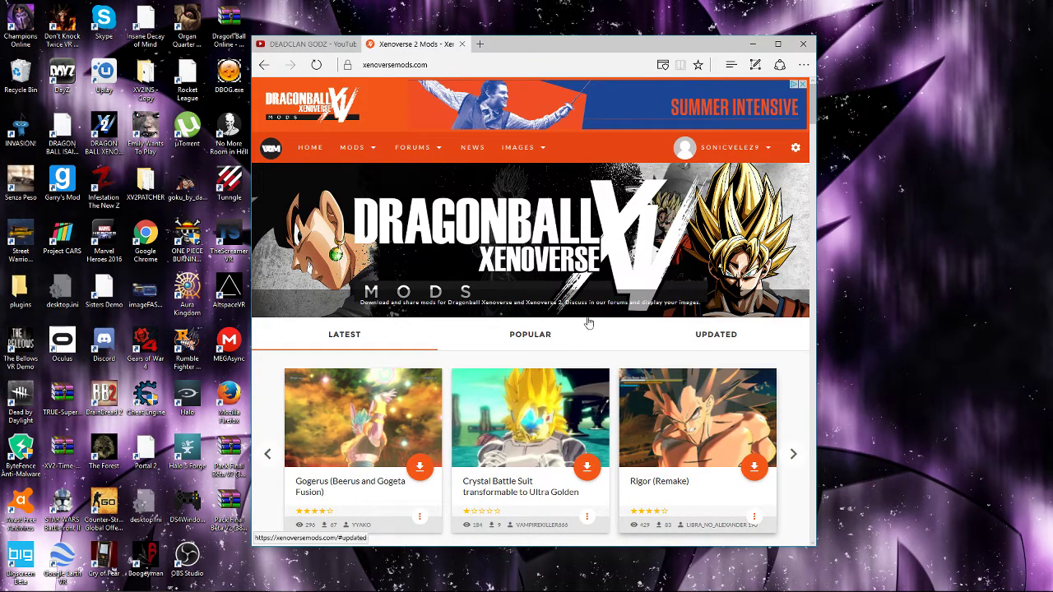
- Filter the site to Xenoverse 2 mods and scroll to page 1's pagination links
mouse_move(361, 155)
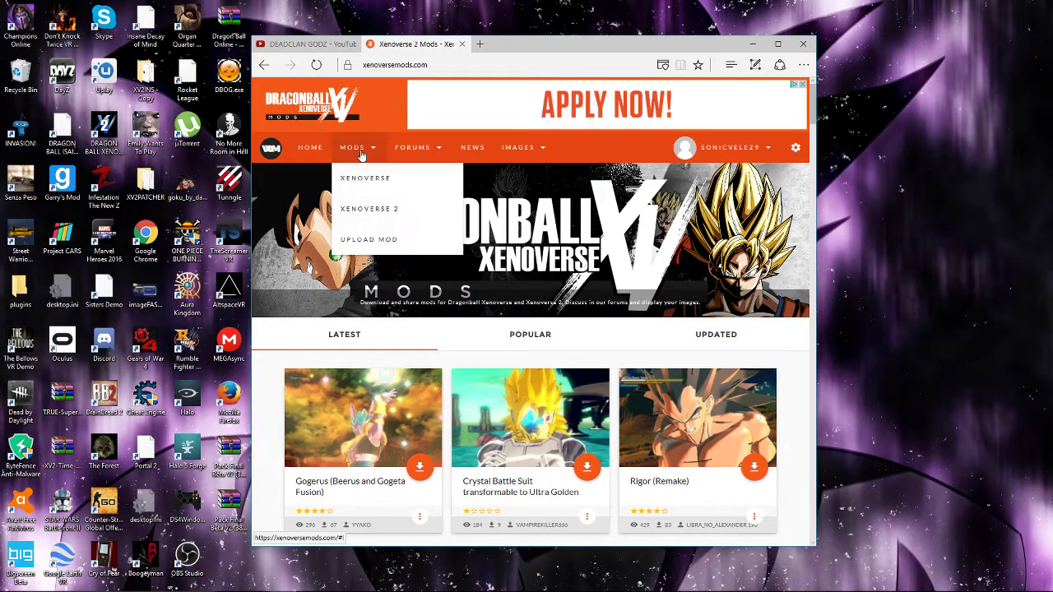
click(379, 218)
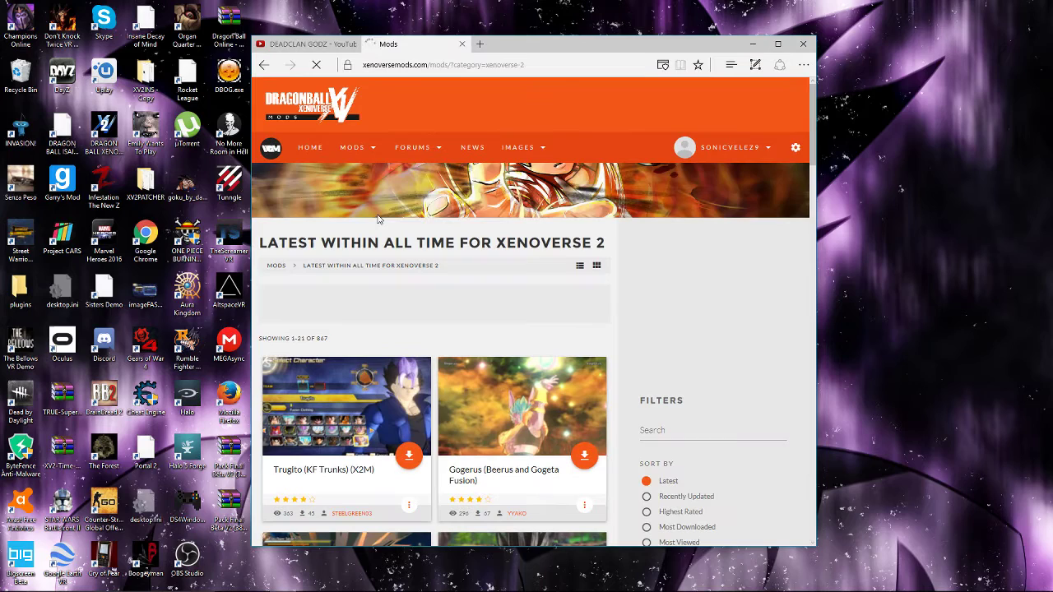
scroll(499, 311, down, 3)
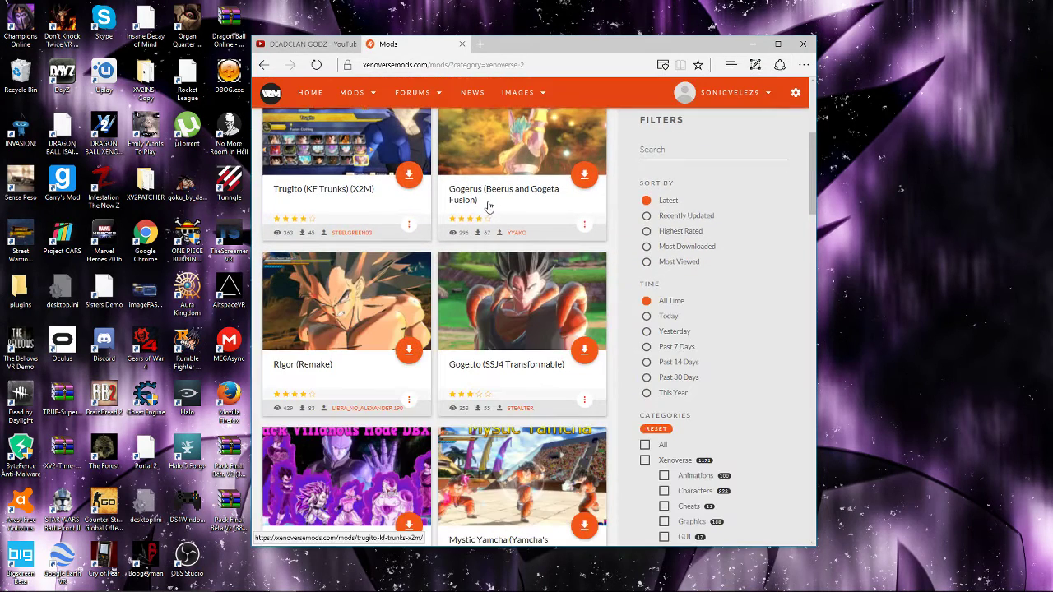
scroll(520, 227, down, 3)
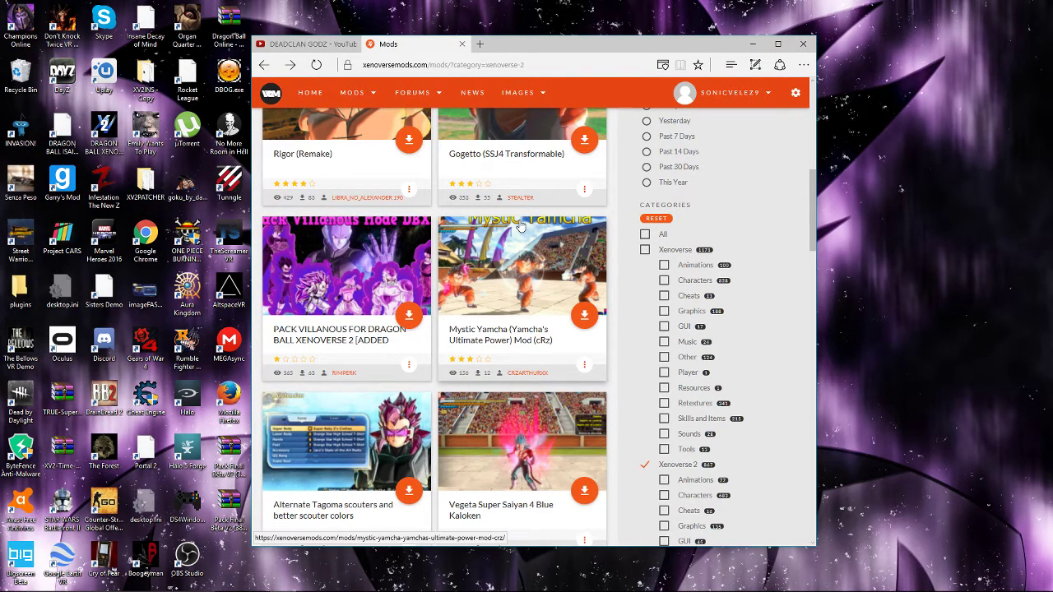
scroll(520, 227, down, 2)
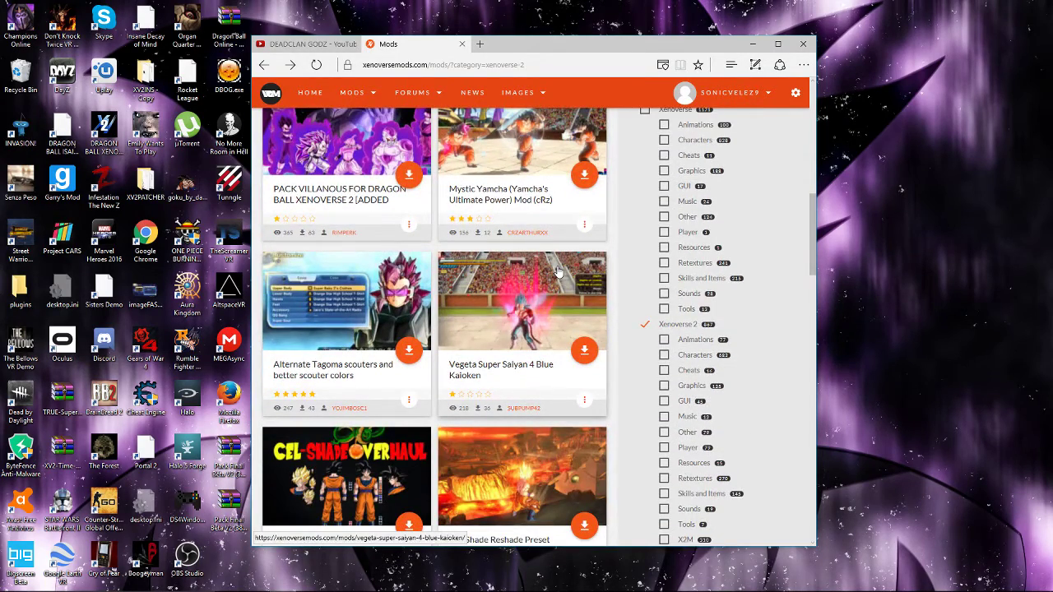
scroll(558, 272, down, 6)
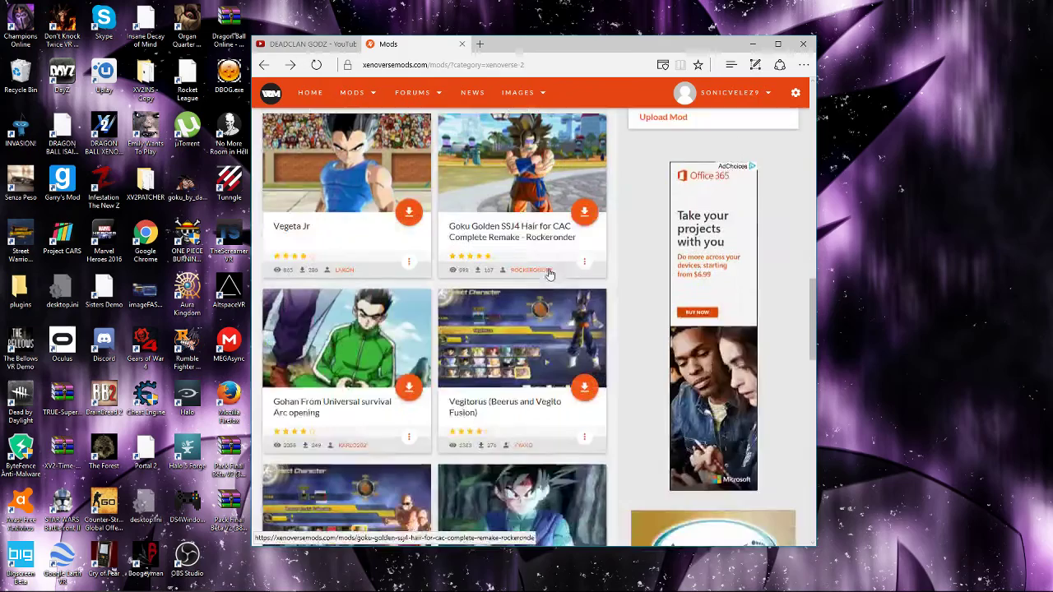
scroll(539, 276, down, 10)
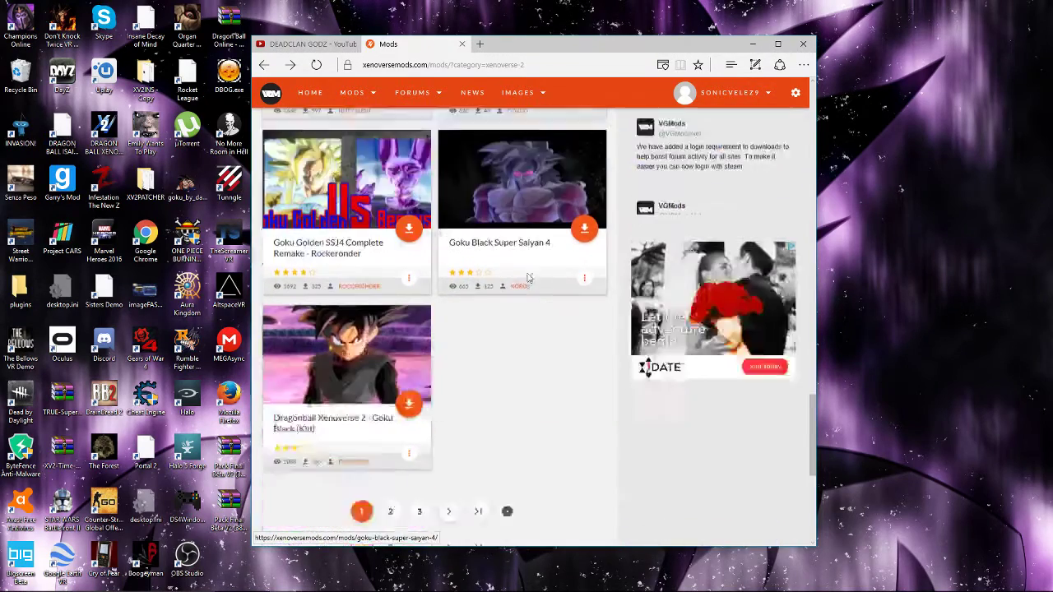
scroll(529, 278, down, 1)
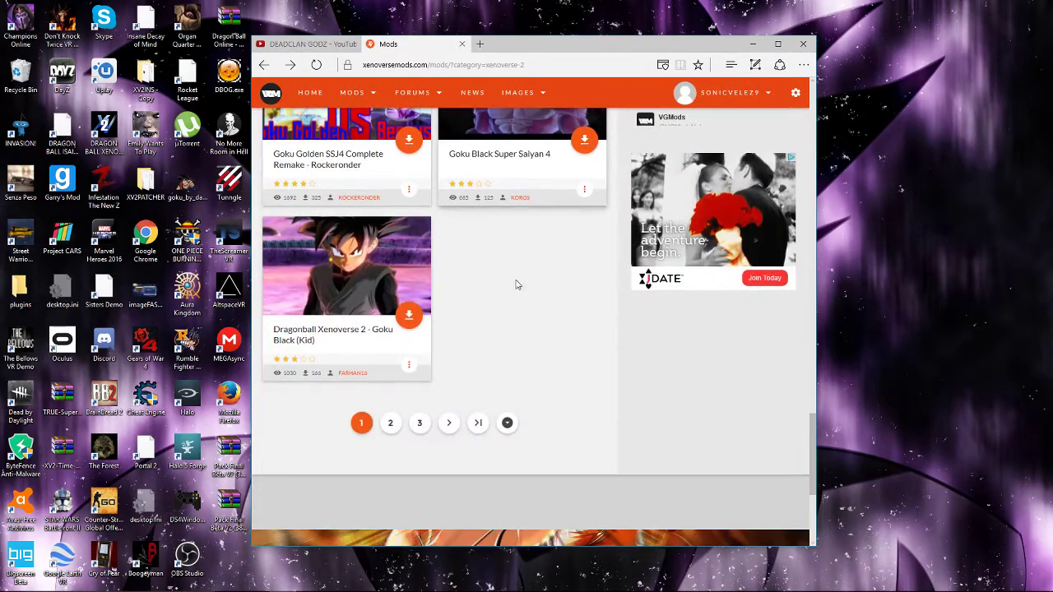
- Jump to the last page (42) of the Xenoverse 2 mod listing
click(480, 424)
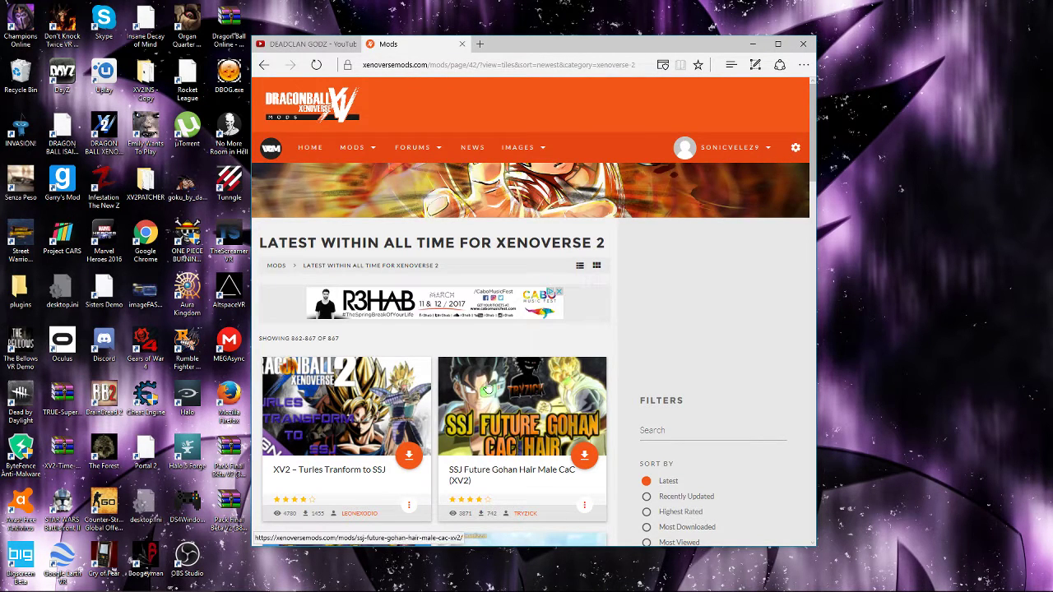
scroll(531, 475, down, 4)
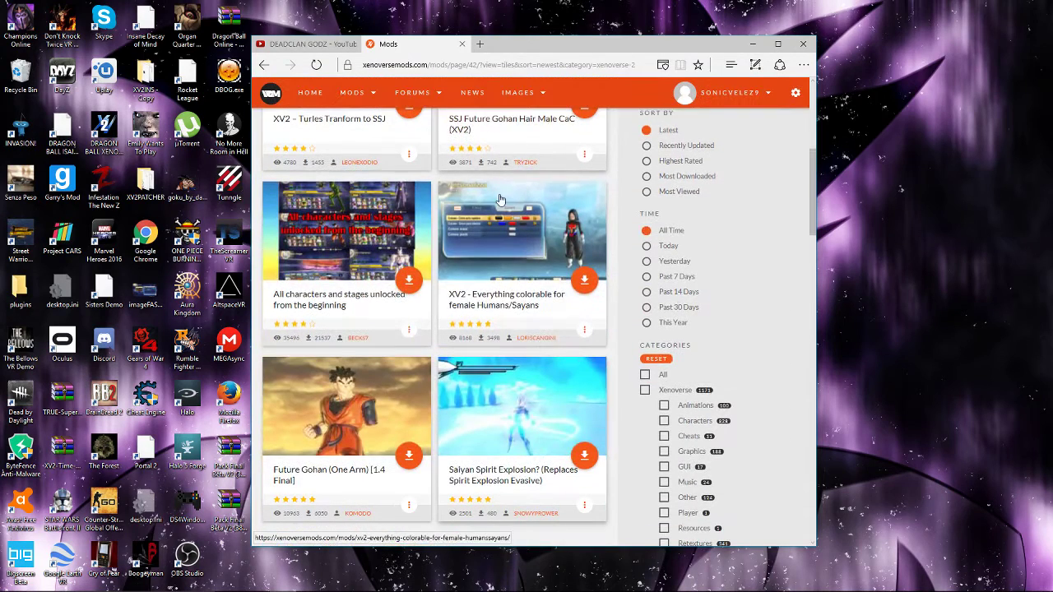
scroll(584, 282, down, 3)
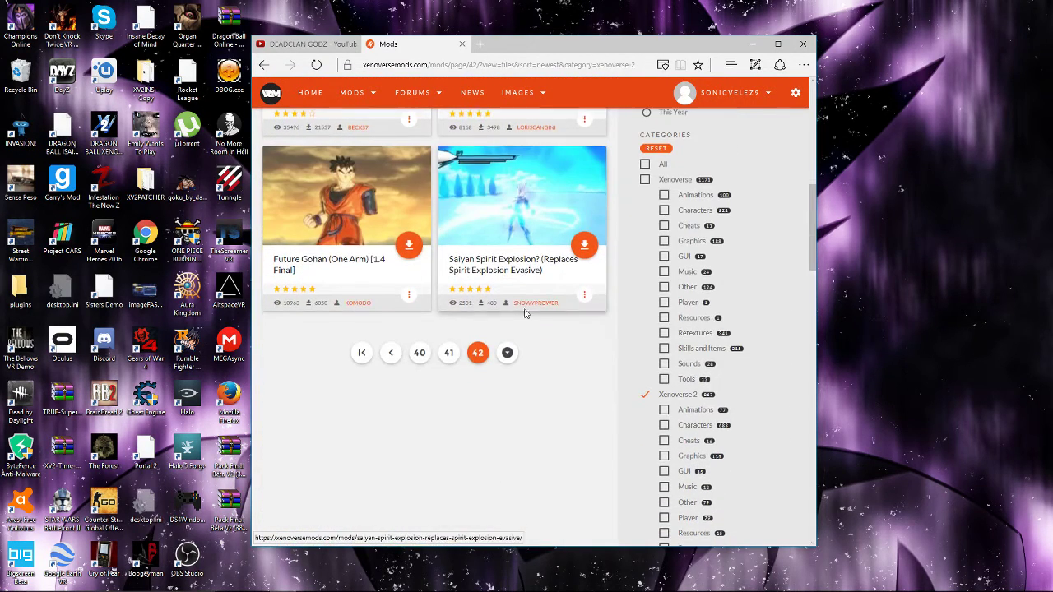
- Open page 40 and browse its mods down to Black Gohan SSW
click(420, 352)
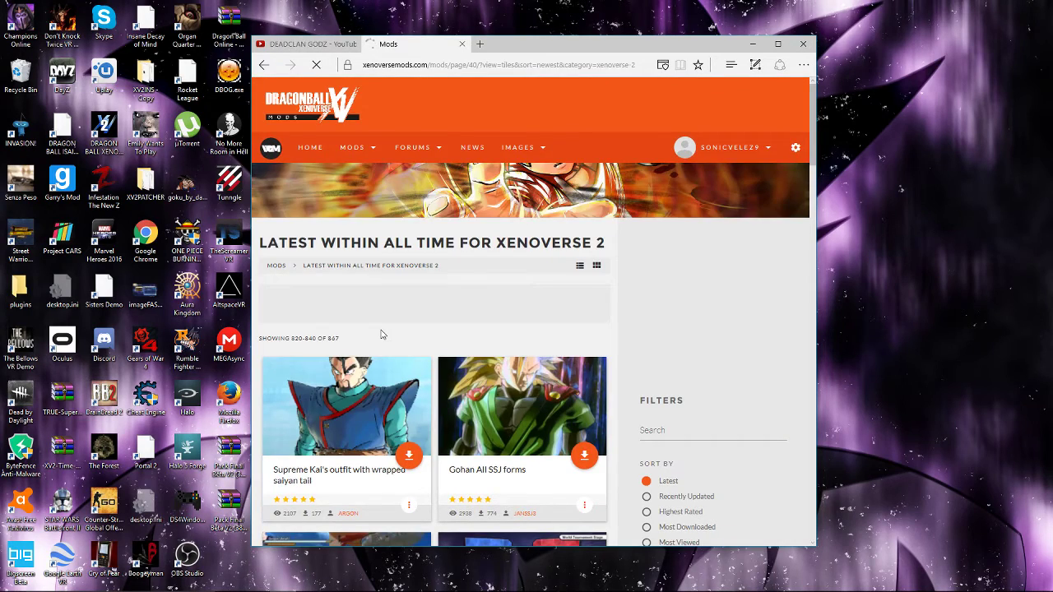
scroll(381, 335, down, 5)
scroll(466, 381, down, 3)
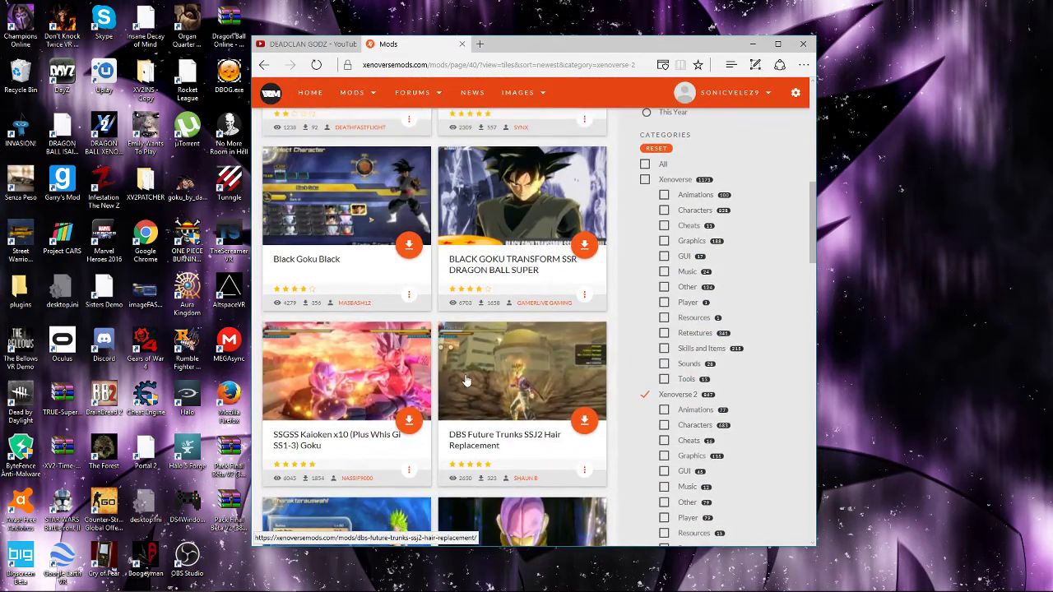
scroll(466, 381, down, 3)
scroll(467, 428, down, 3)
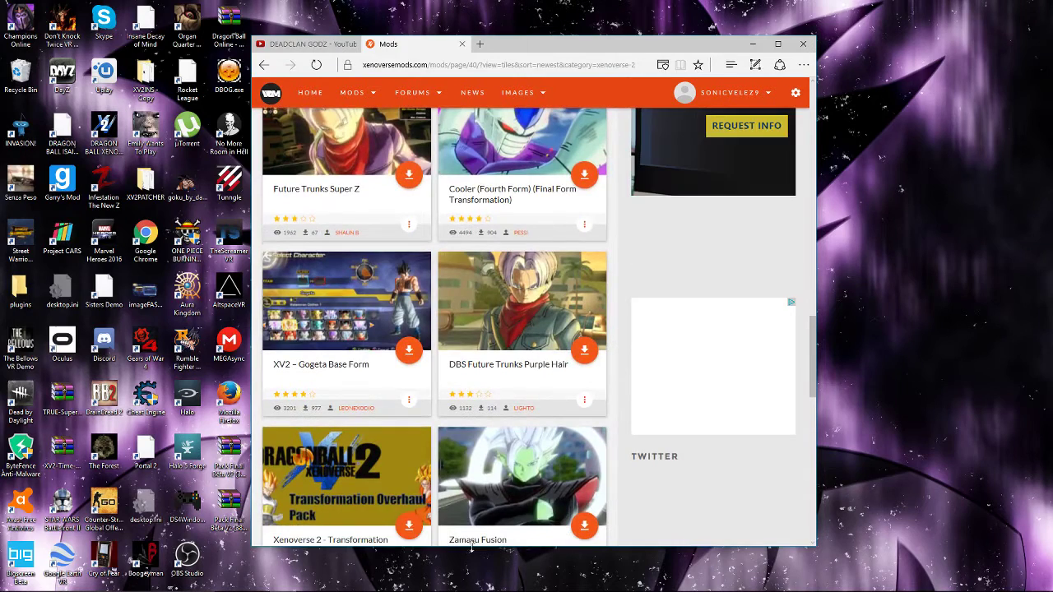
scroll(472, 535, down, 4)
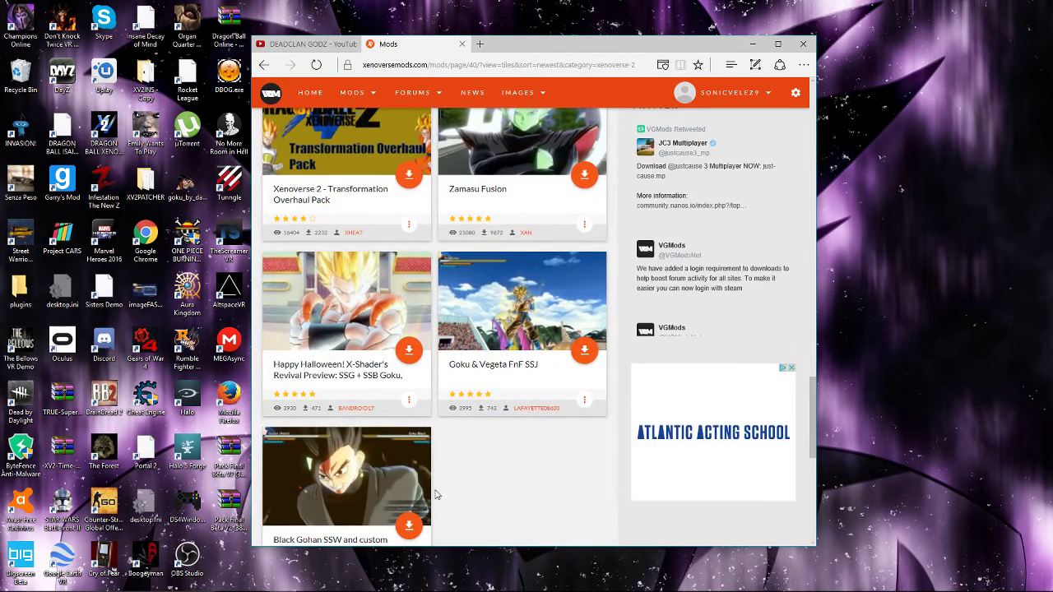
- Open File Explorer and navigate D:\vr GAMES\SteamLibrary\SteamApps\common\DB Xenoverse 2
click(753, 49)
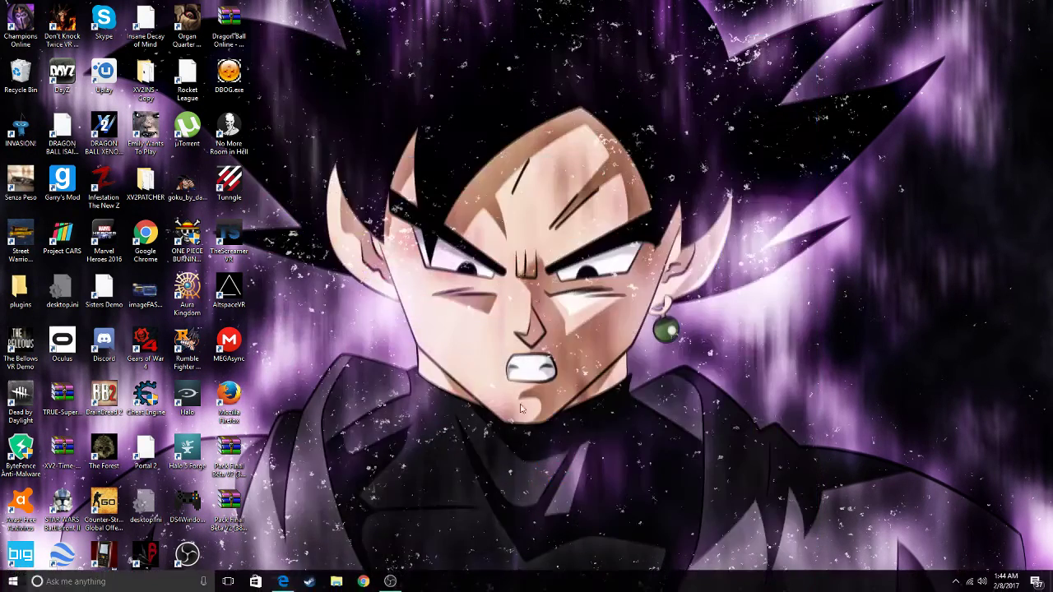
click(338, 583)
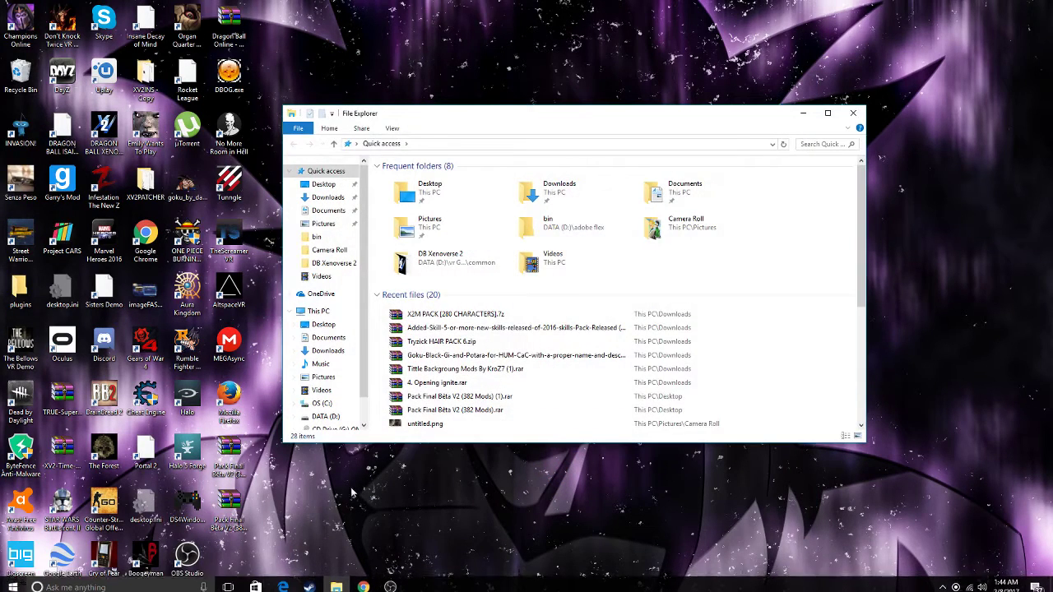
click(325, 417)
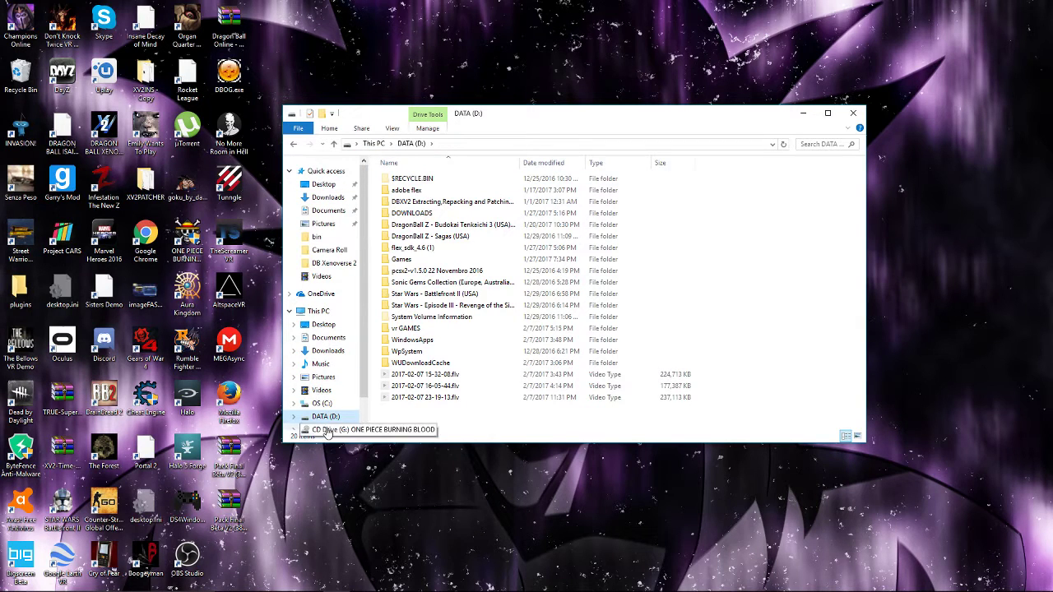
double_click(414, 329)
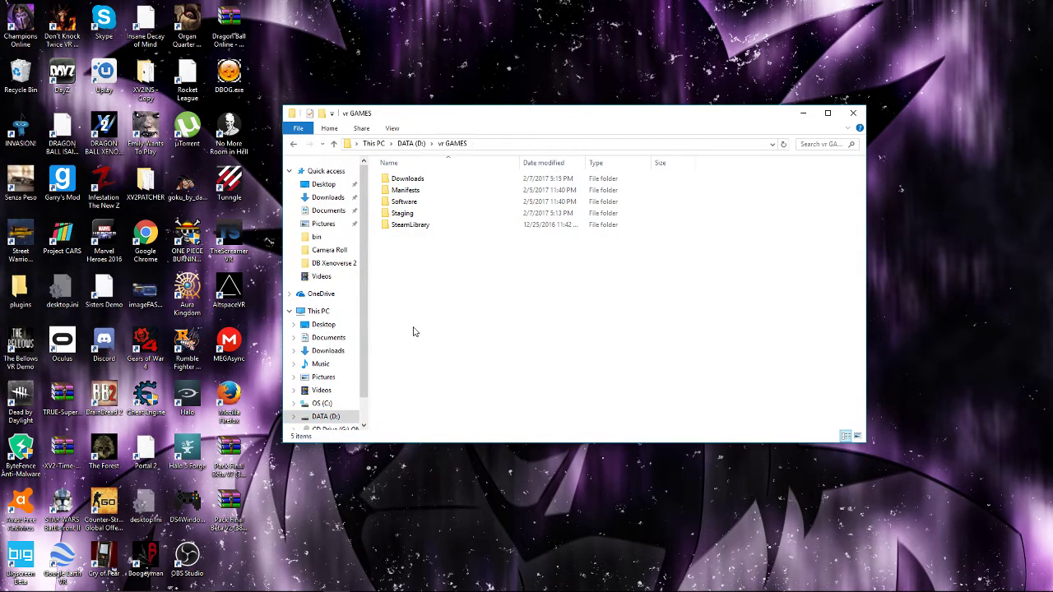
double_click(415, 224)
double_click(419, 179)
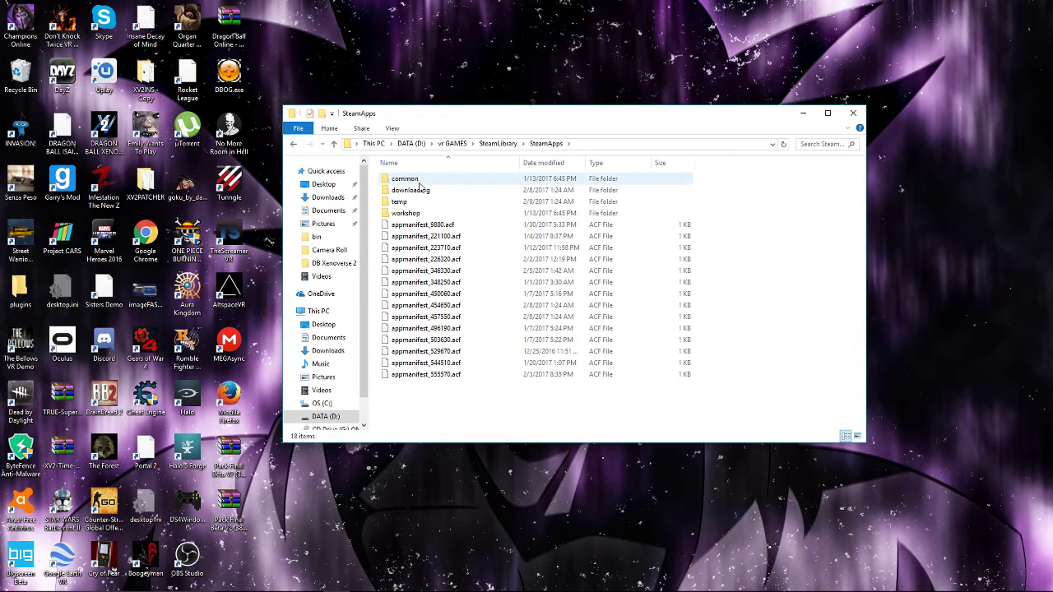
double_click(418, 181)
double_click(424, 236)
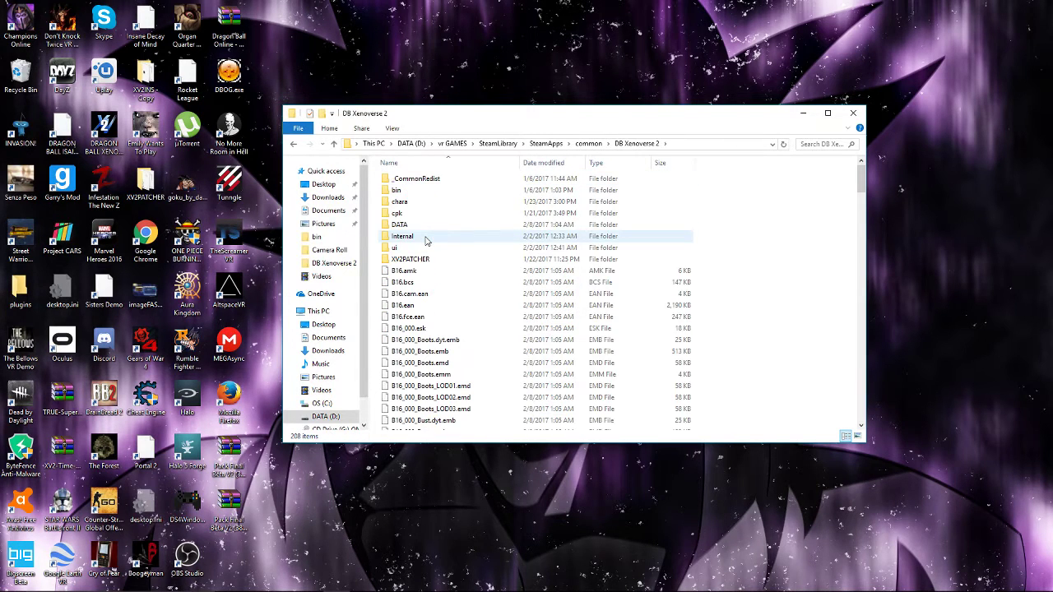
- Open the game's DATA\chara folder and scroll through its contents
scroll(436, 258, down, 1)
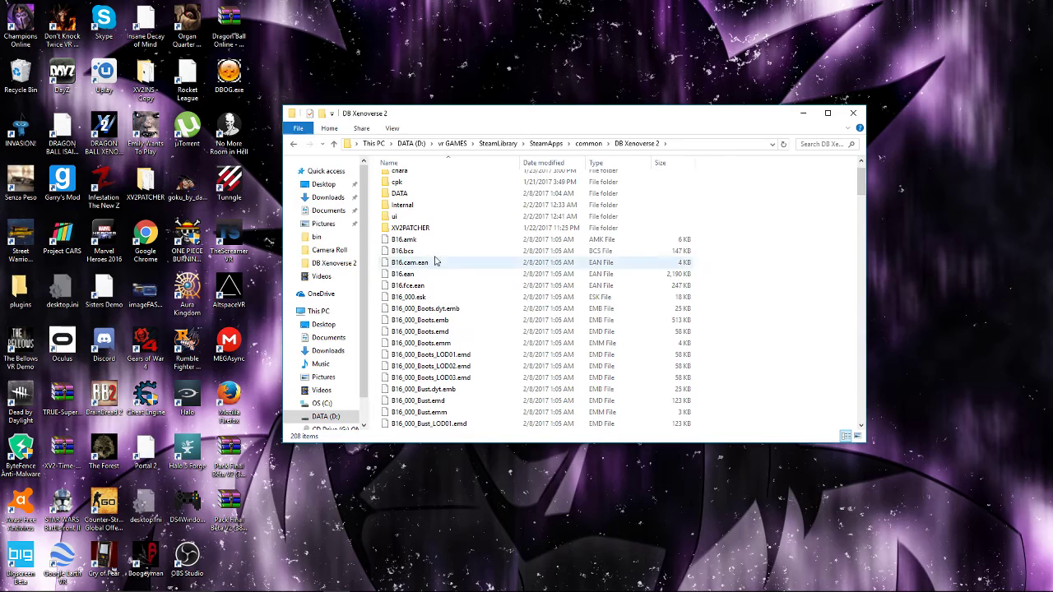
scroll(447, 209, up, 1)
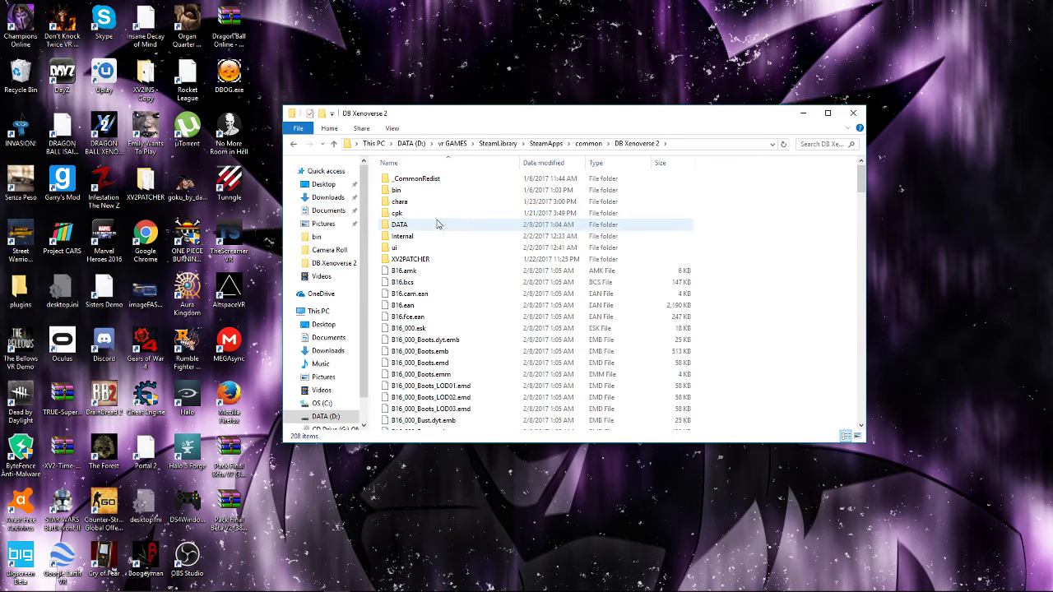
double_click(437, 224)
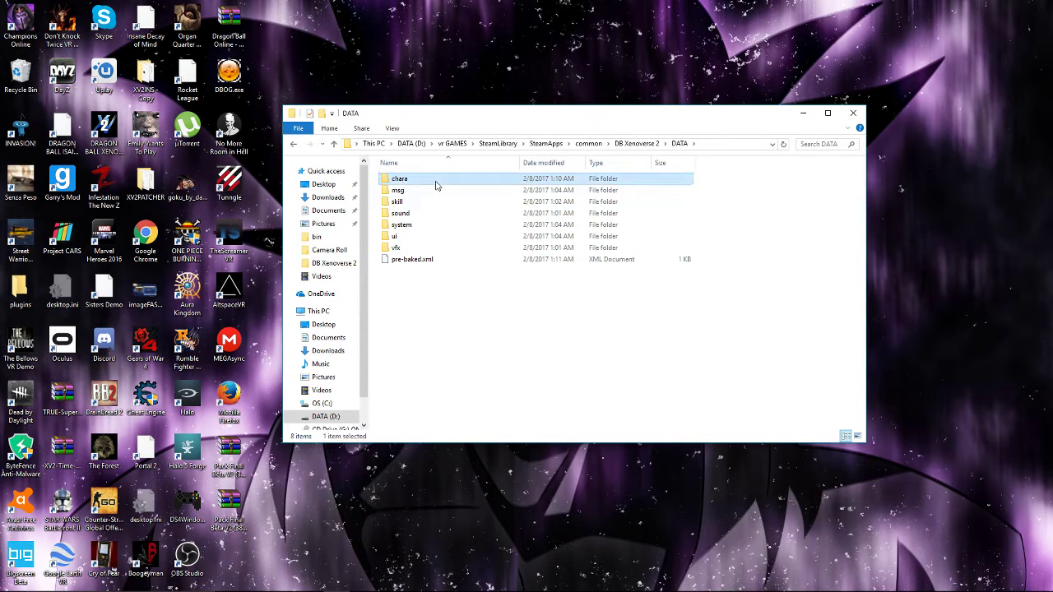
double_click(403, 181)
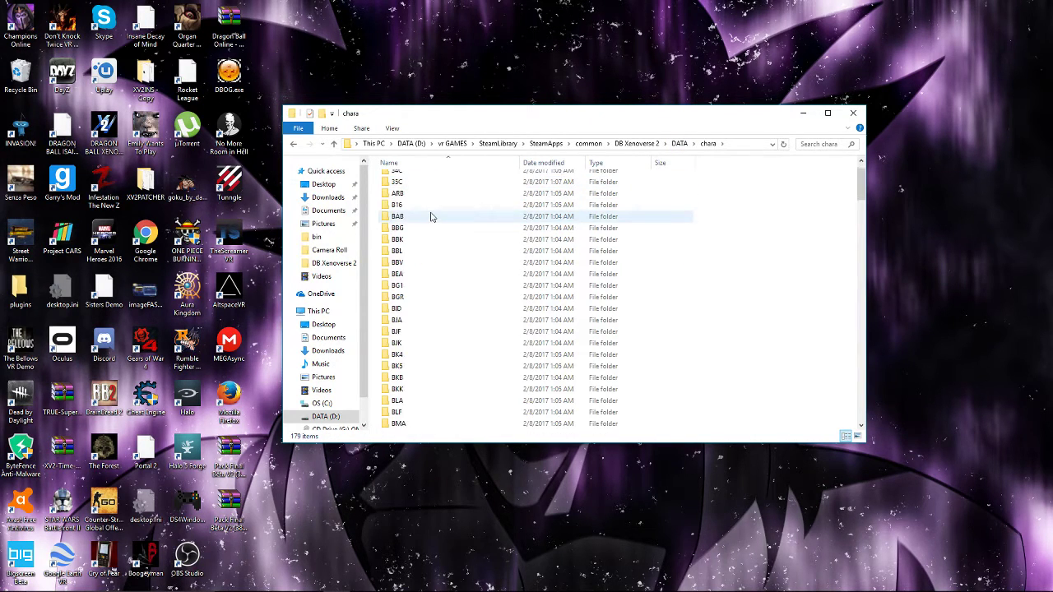
scroll(431, 216, down, 8)
scroll(432, 216, down, 15)
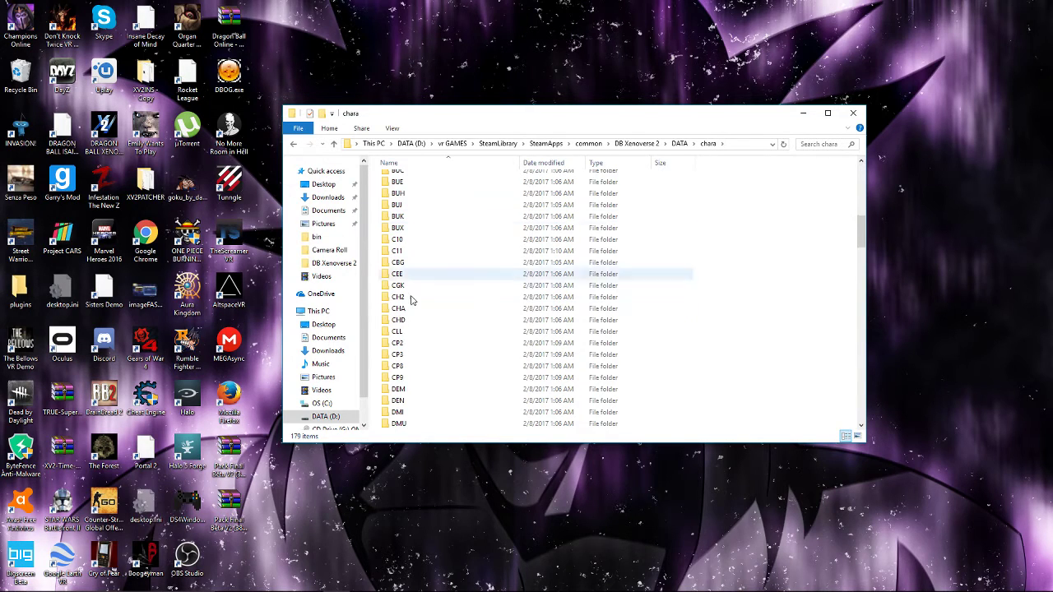
scroll(414, 410, down, 10)
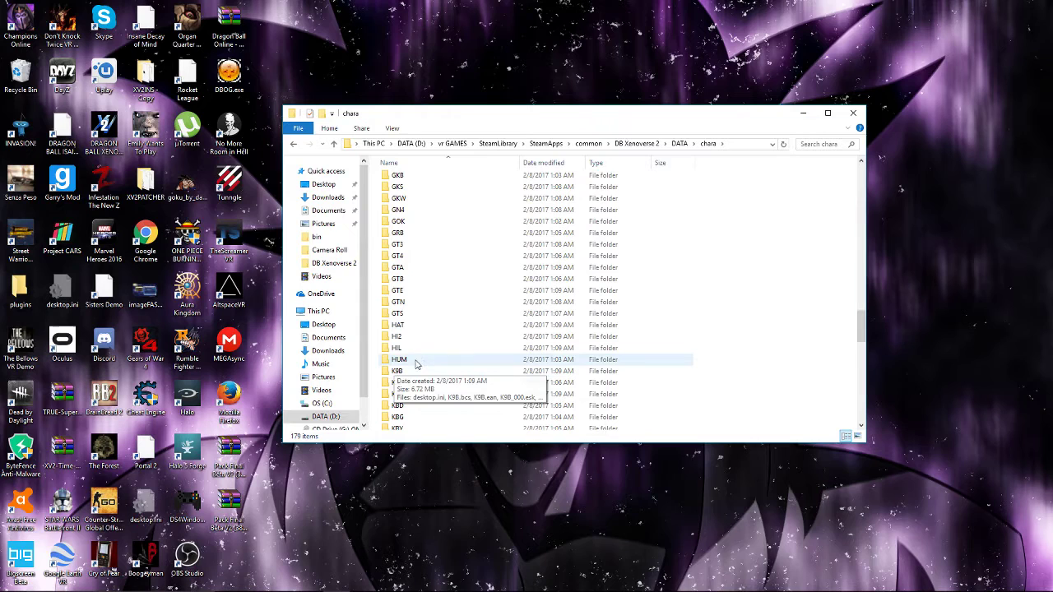
- Open HUM, scroll through its 186 files, and return to the top
double_click(399, 361)
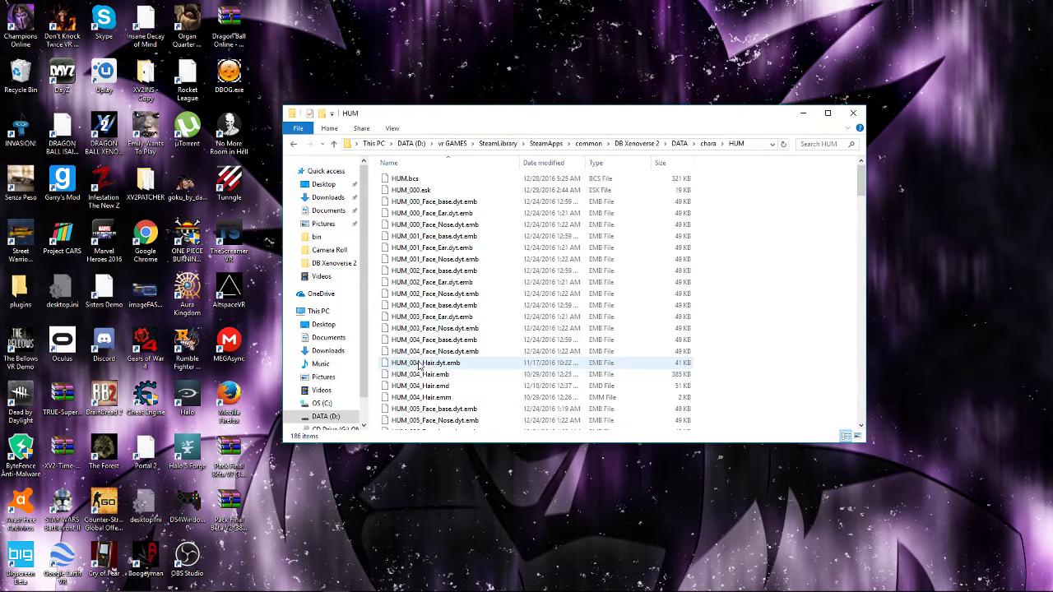
scroll(463, 365, down, 20)
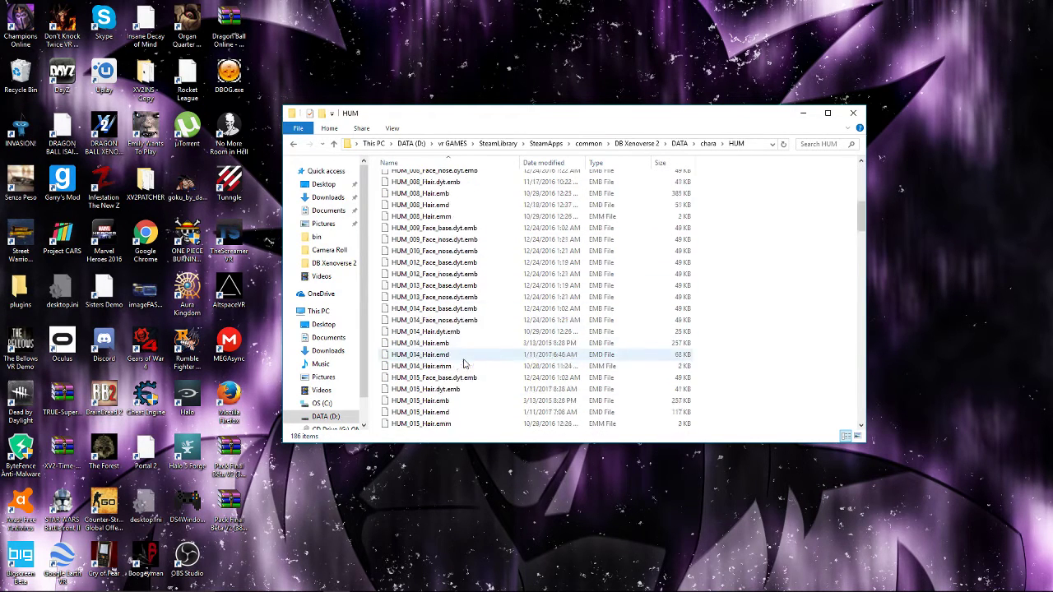
scroll(778, 284, down, 4)
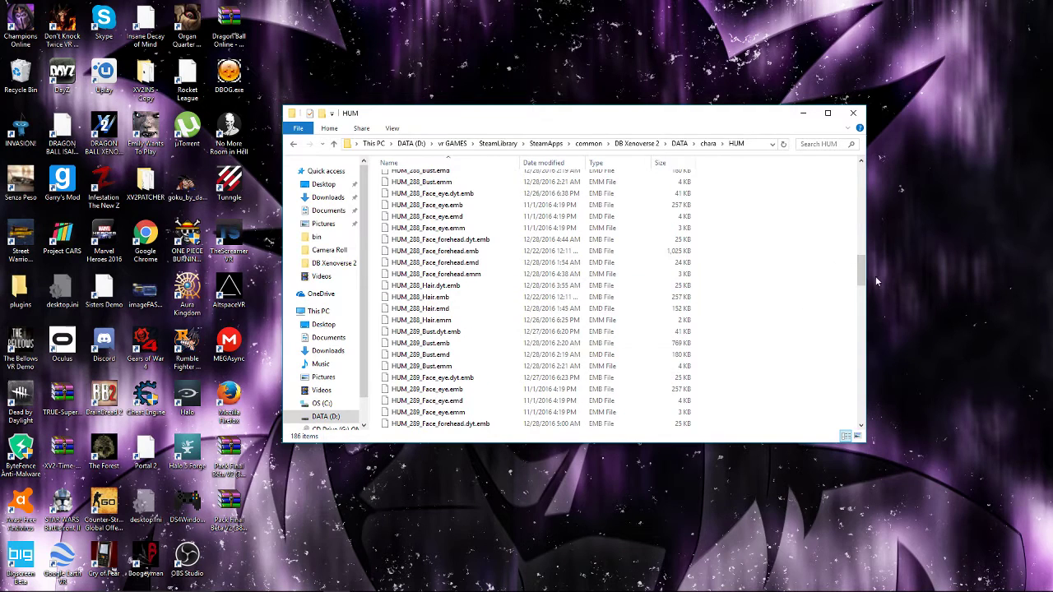
drag(863, 284, 863, 174)
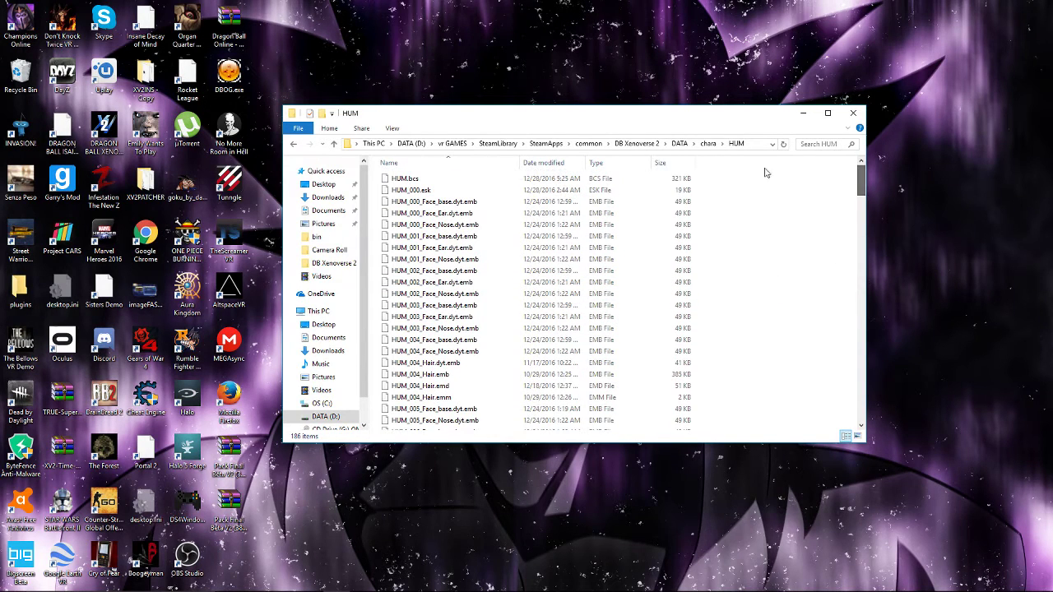
- Open a second File Explorer window on the Downloads folder
right_click(340, 582)
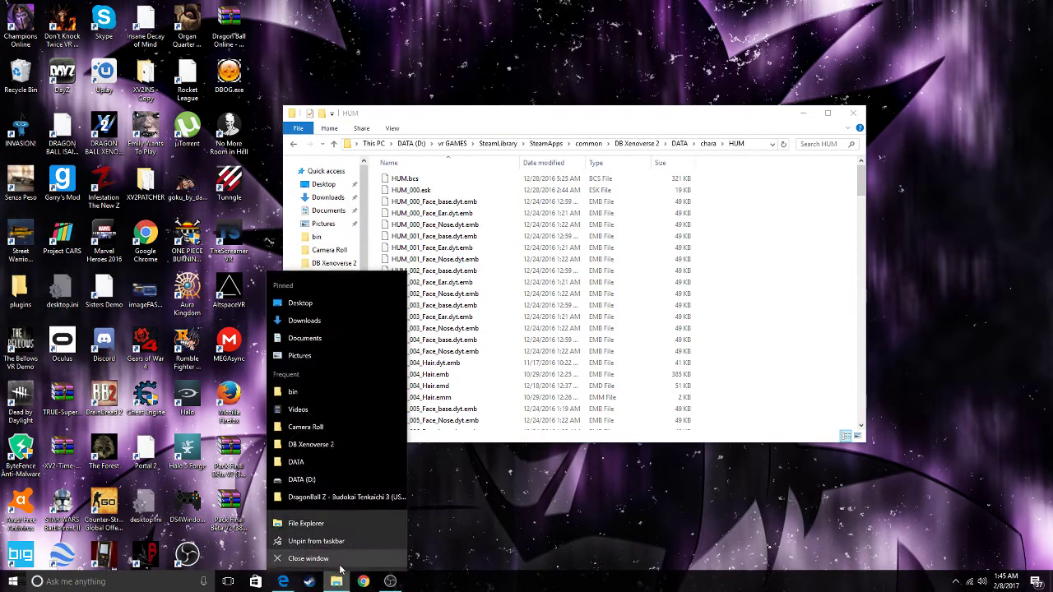
click(325, 510)
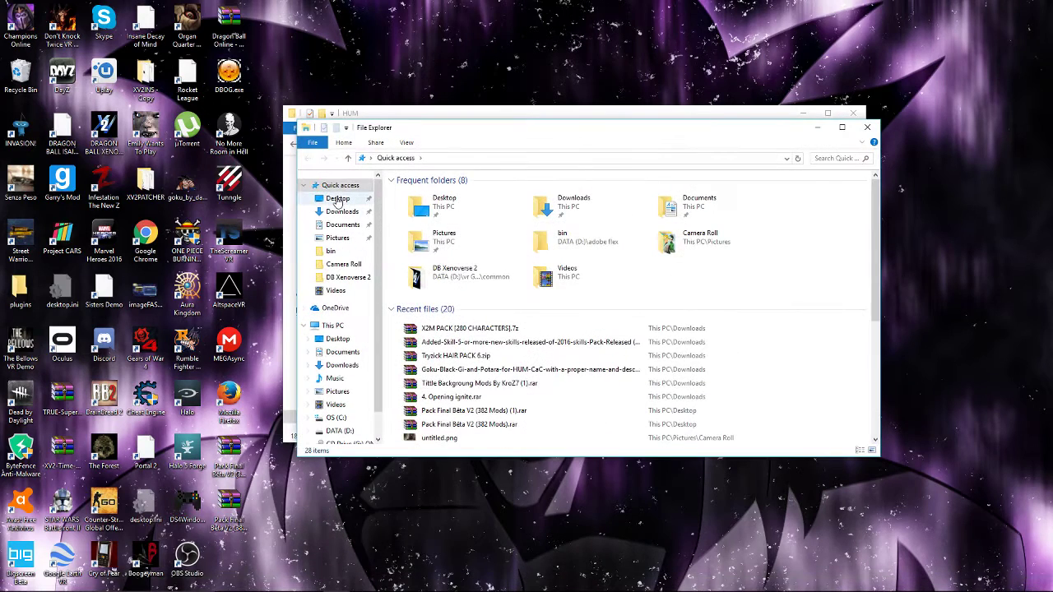
click(337, 199)
click(342, 212)
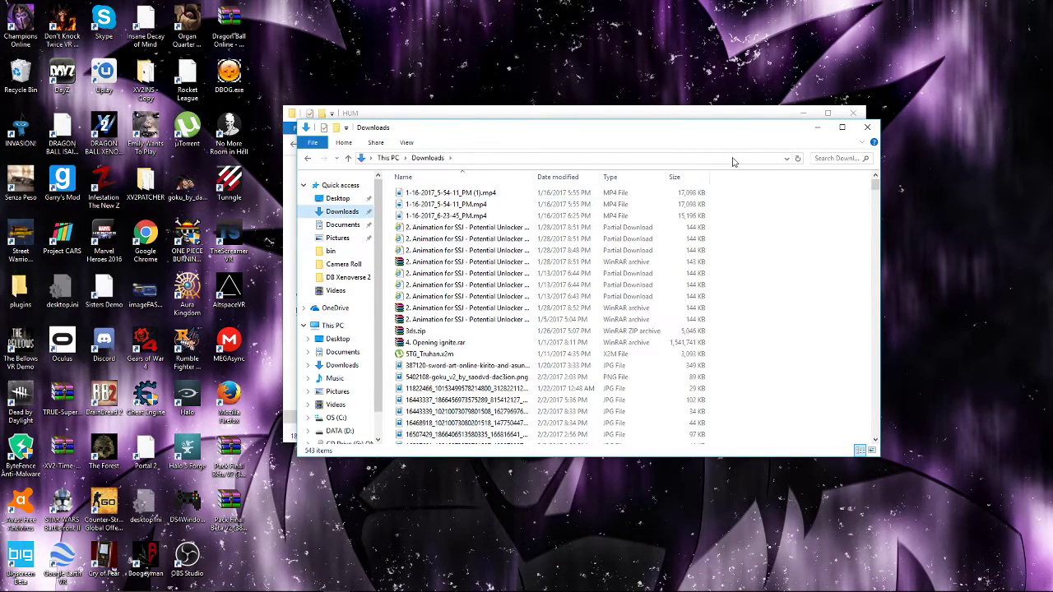
- Search Downloads for 'e' to find the everything-colorable male humans archive
click(829, 157)
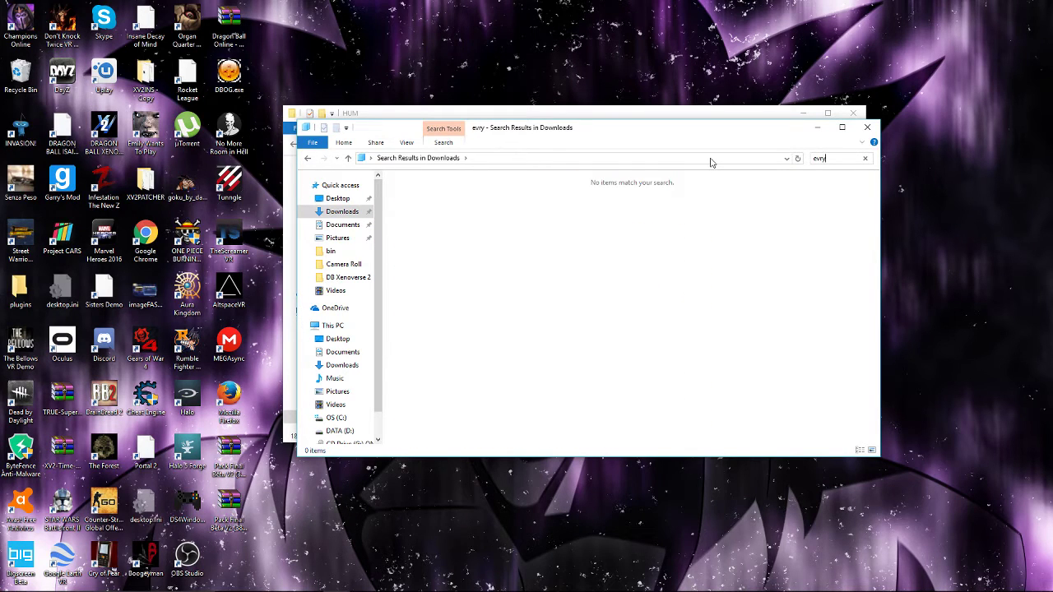
text(evr)
key(BackSpace)
text(eyt)
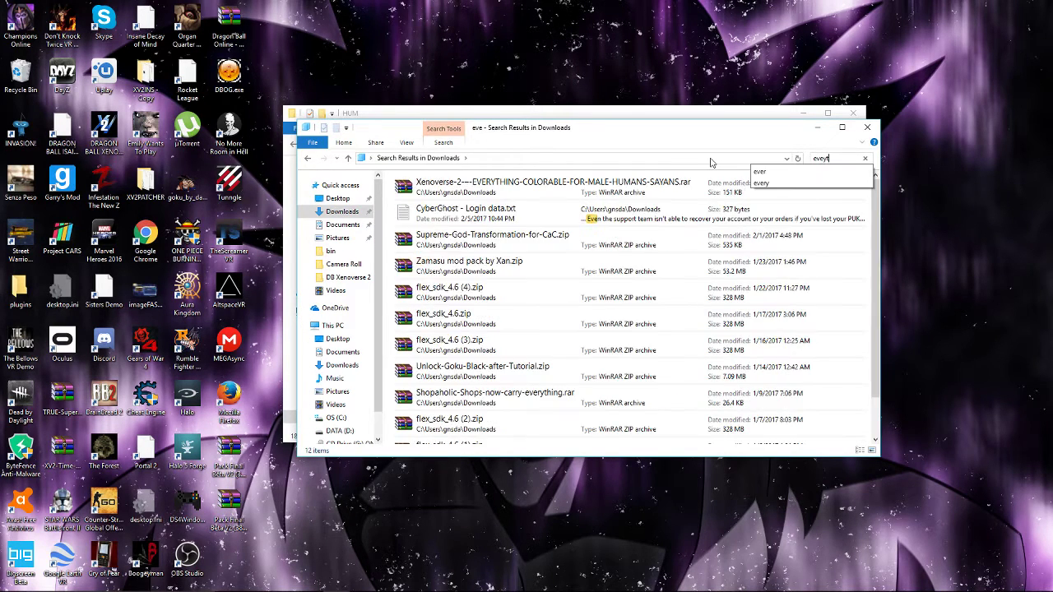
key(BackSpace)
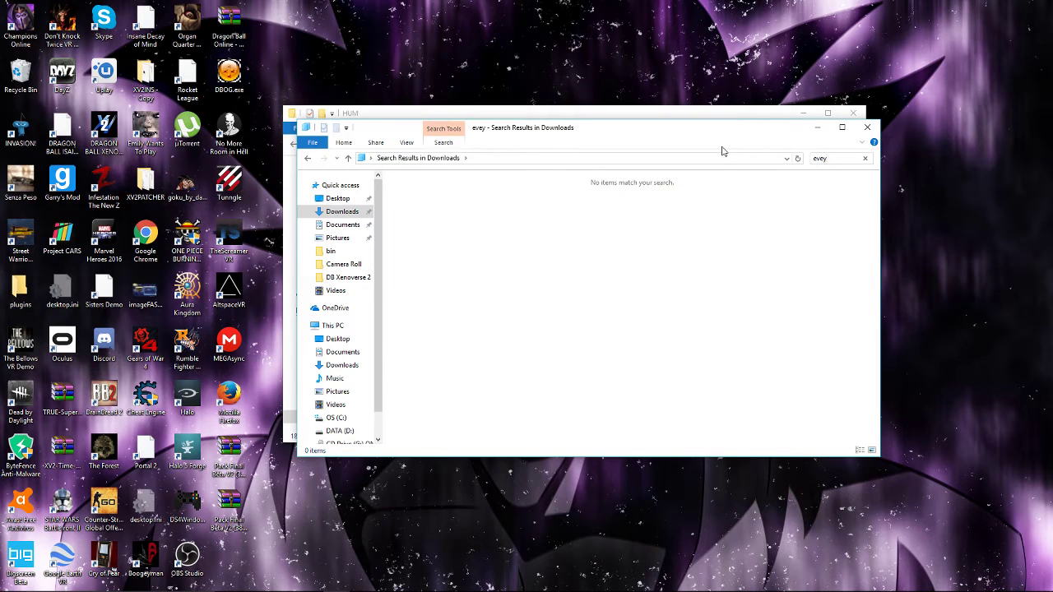
key(BackSpace)
key(BackSpace)
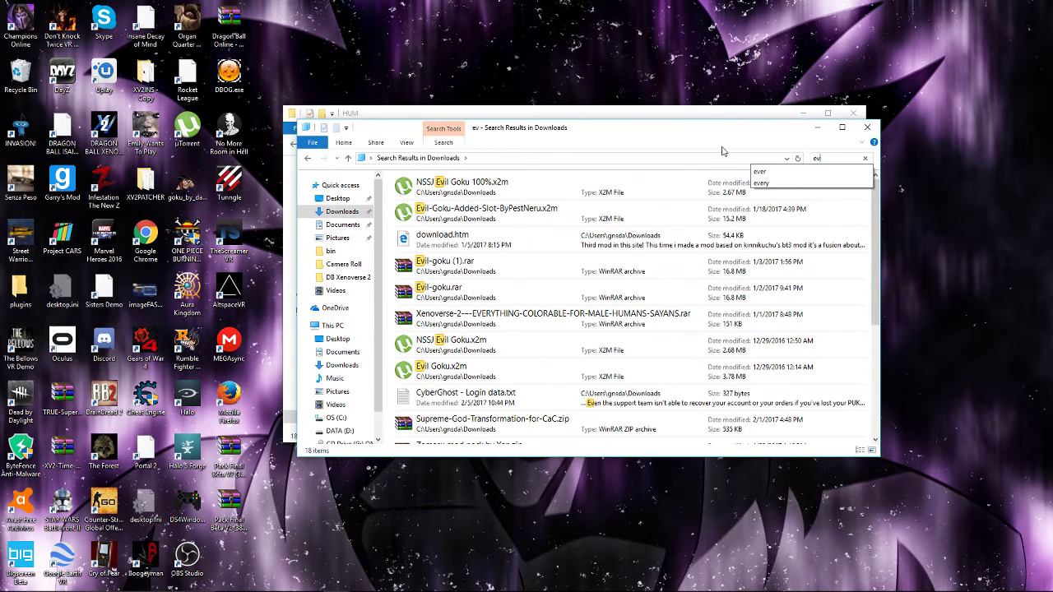
text(e)
- Open the colorable .rar in WinRAR, dismiss the trial notice, and enter its inner folder
double_click(579, 199)
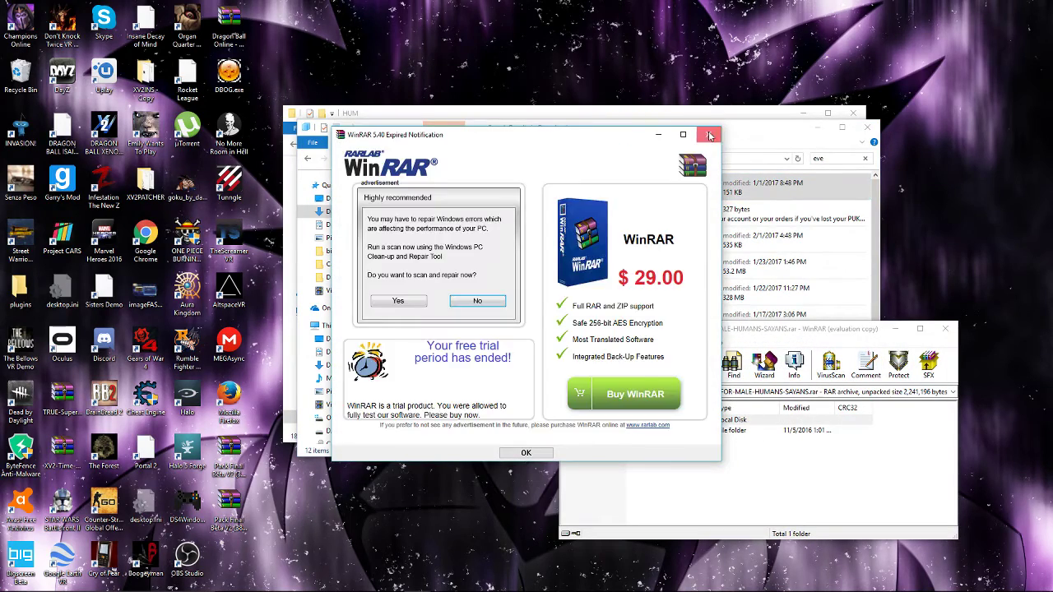
click(709, 134)
click(865, 127)
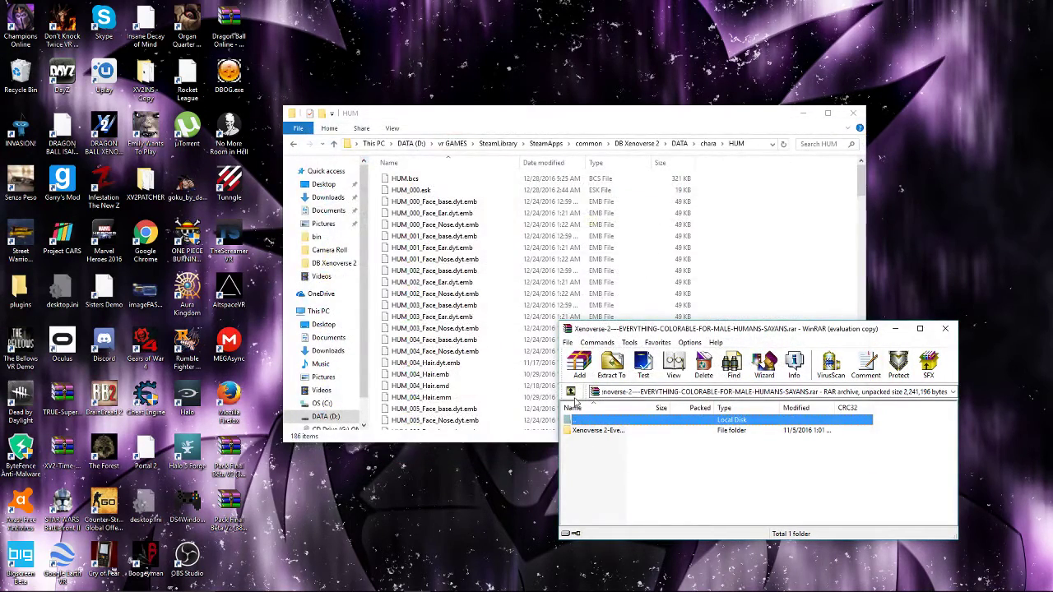
double_click(614, 433)
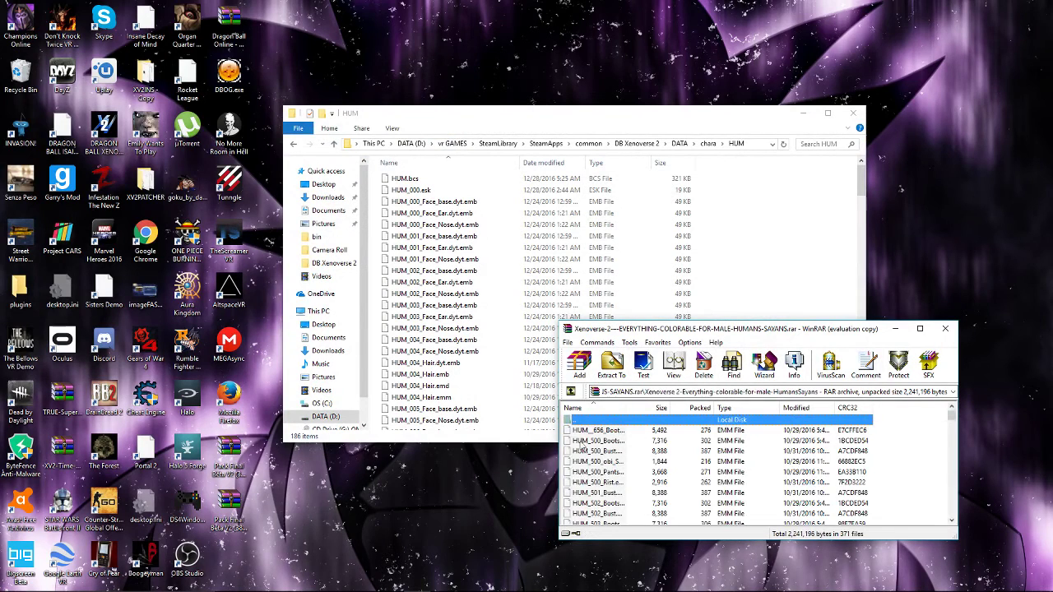
- Extract all 371 files into HUM, replacing duplicates, and close the HUM window
click(891, 440)
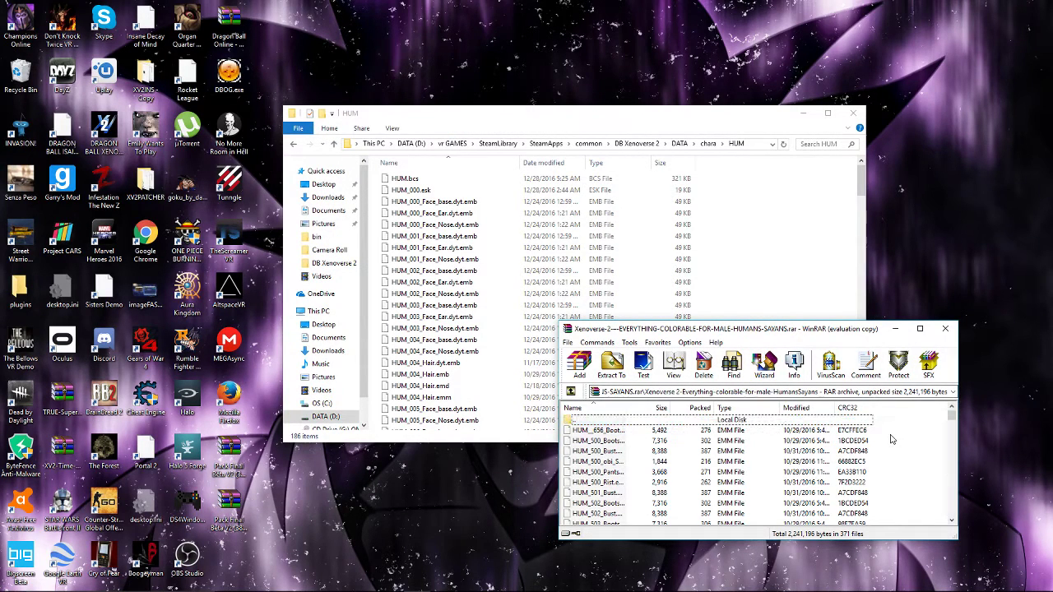
drag(898, 435, 670, 508)
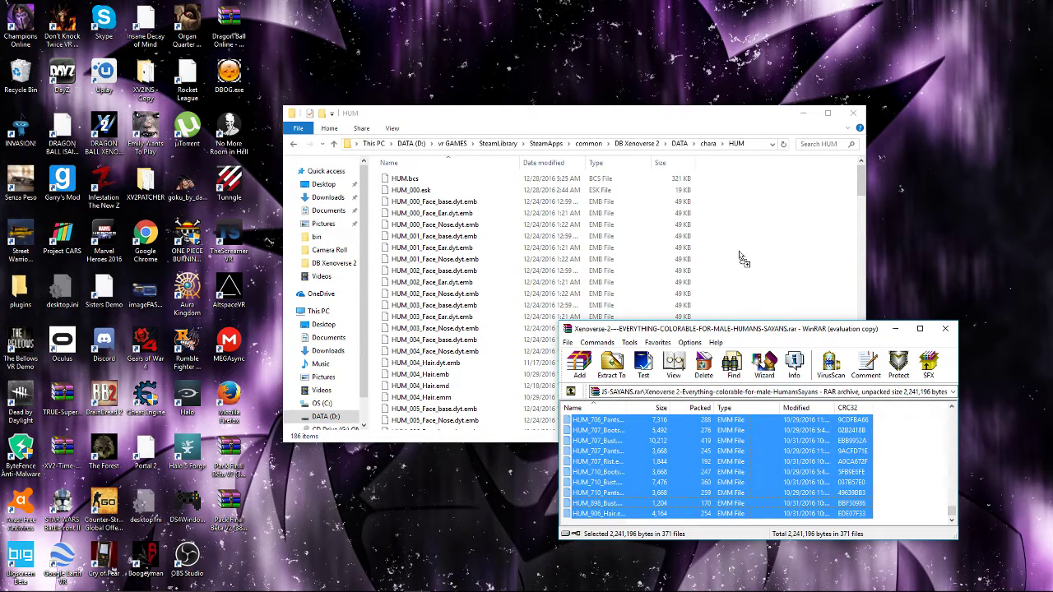
drag(743, 257, 743, 157)
drag(729, 192, 744, 252)
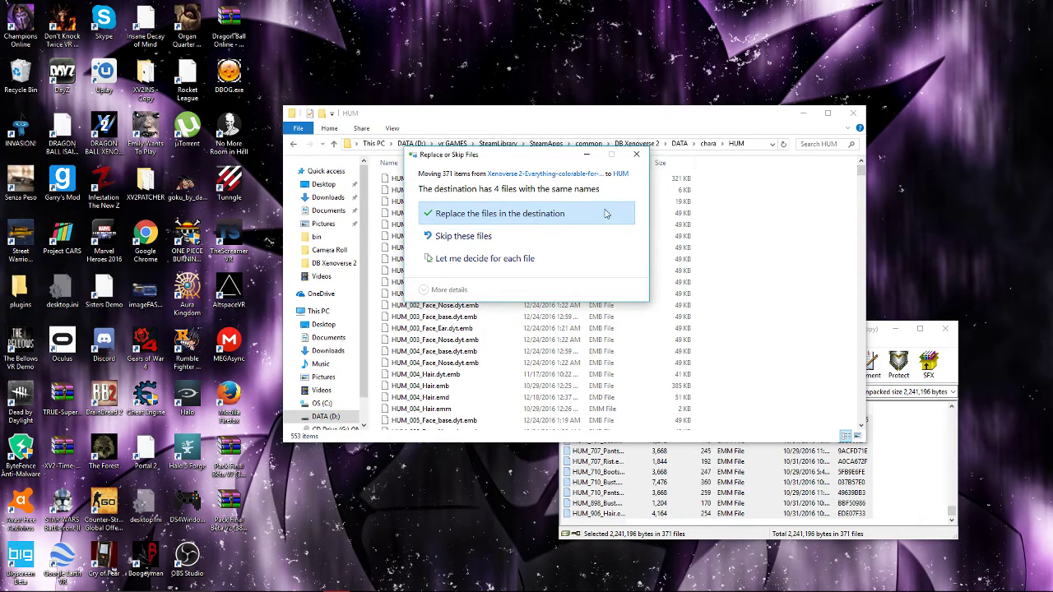
click(605, 214)
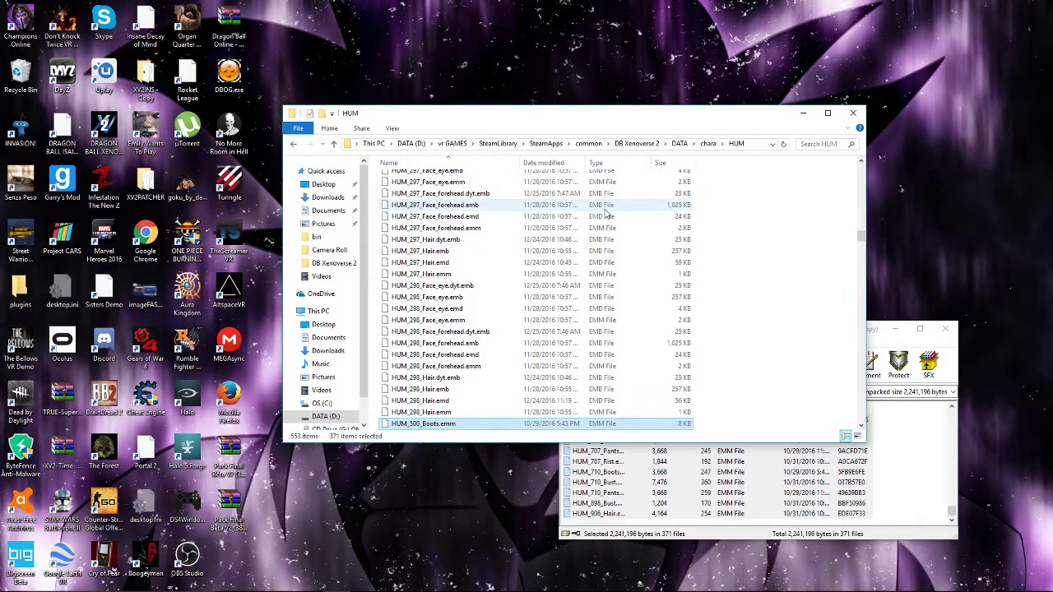
click(853, 113)
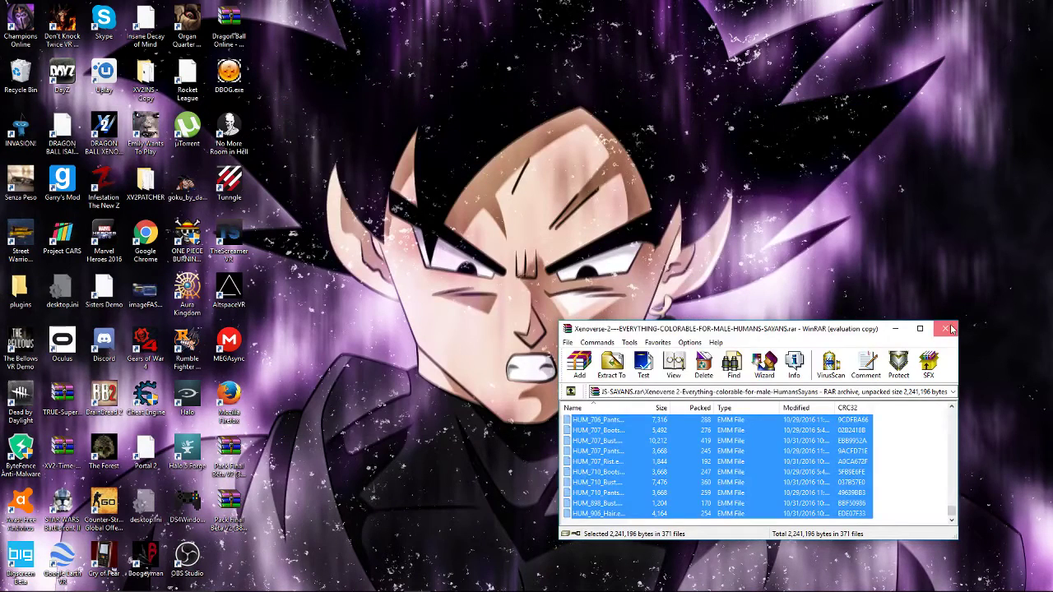
- Close WinRAR and launch Dragon Ball Xenoverse 2 to its title screen
click(948, 329)
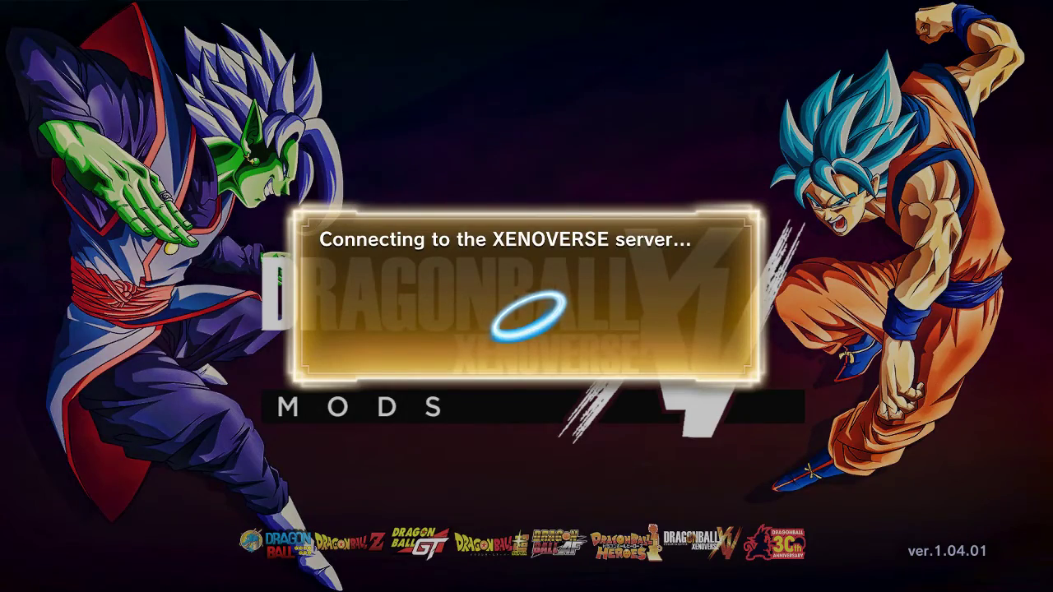
- Start the game, load the level 83 character, and enter the Single Lobby
key(Return)
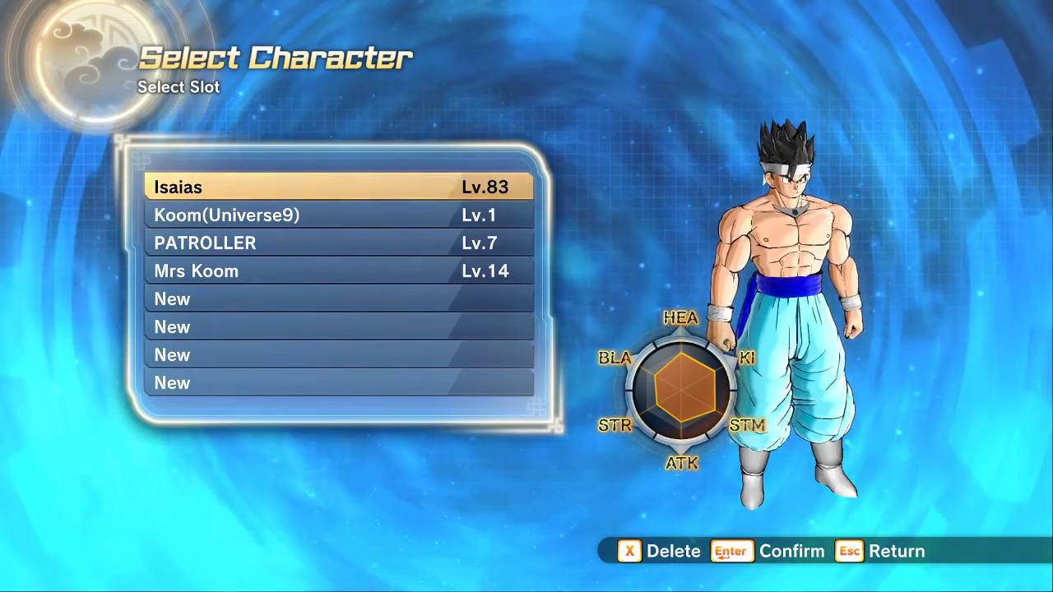
key(Return)
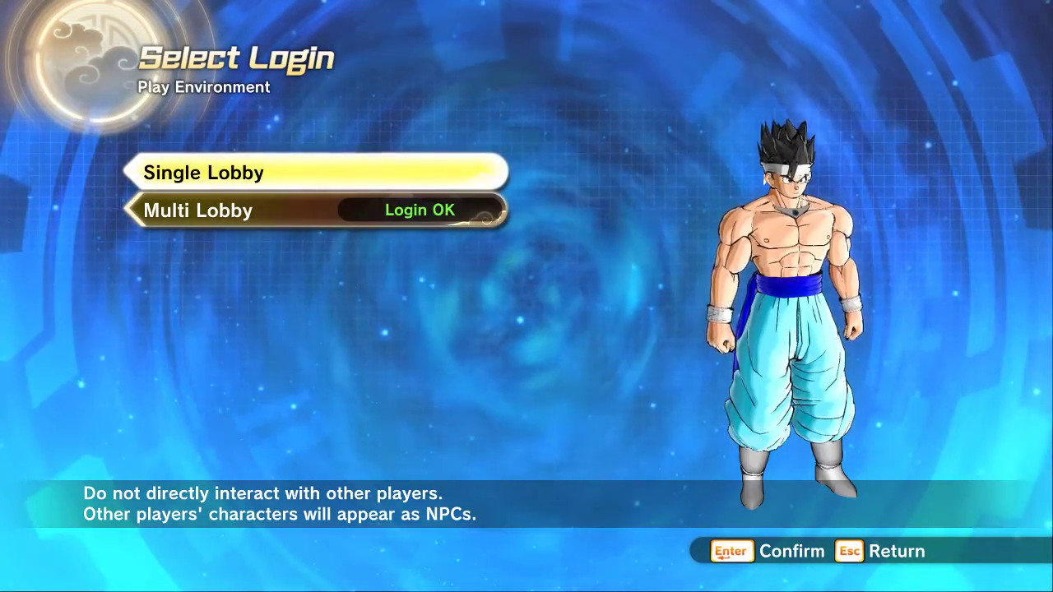
key(Return)
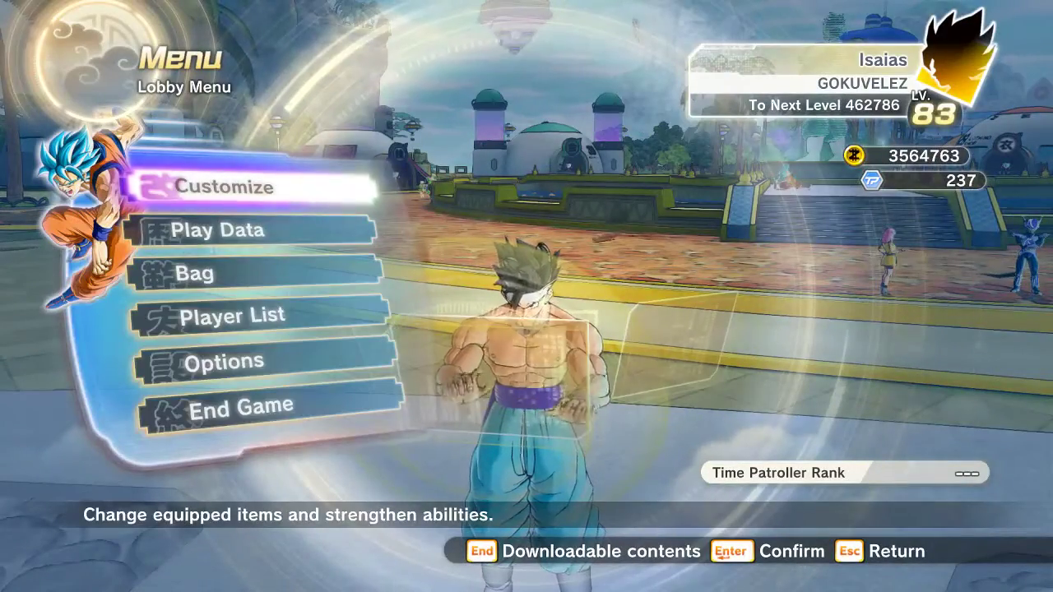
- Go to Customize > Presets and bring up the list of seven saved presets
key(Return)
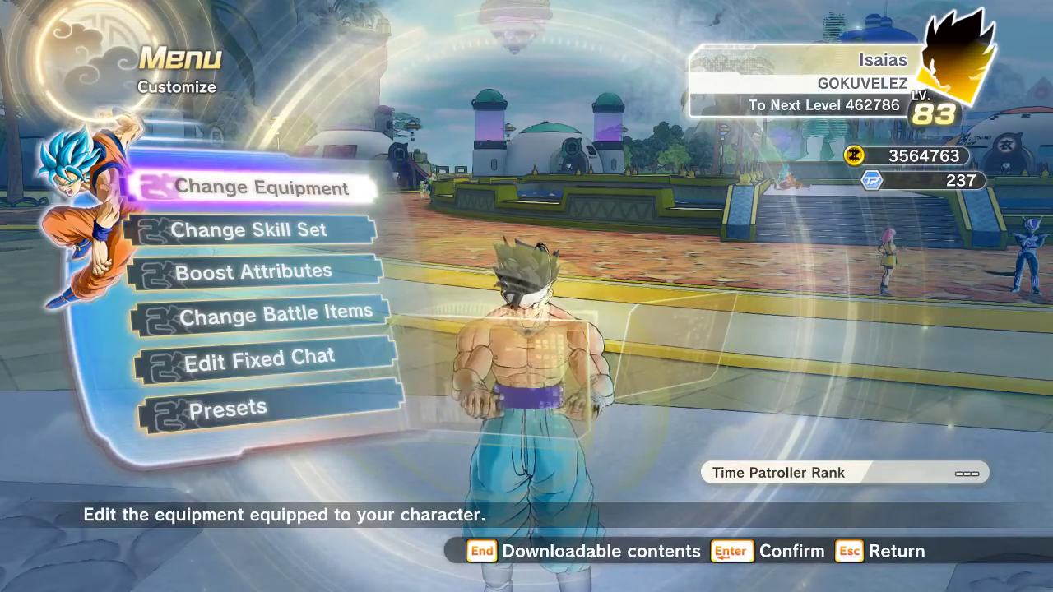
key(Up)
key(Return)
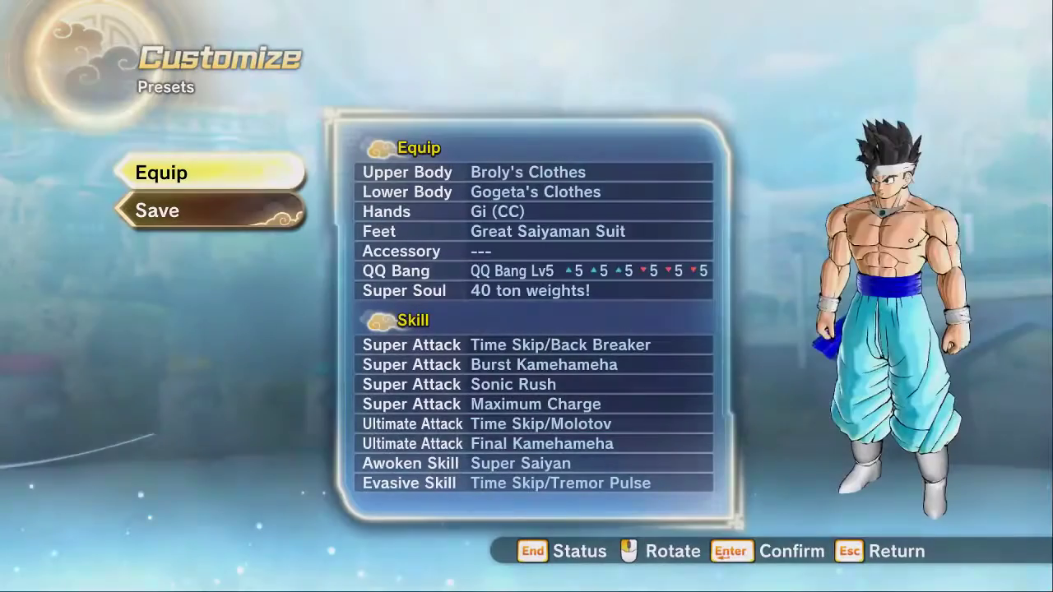
key(Return)
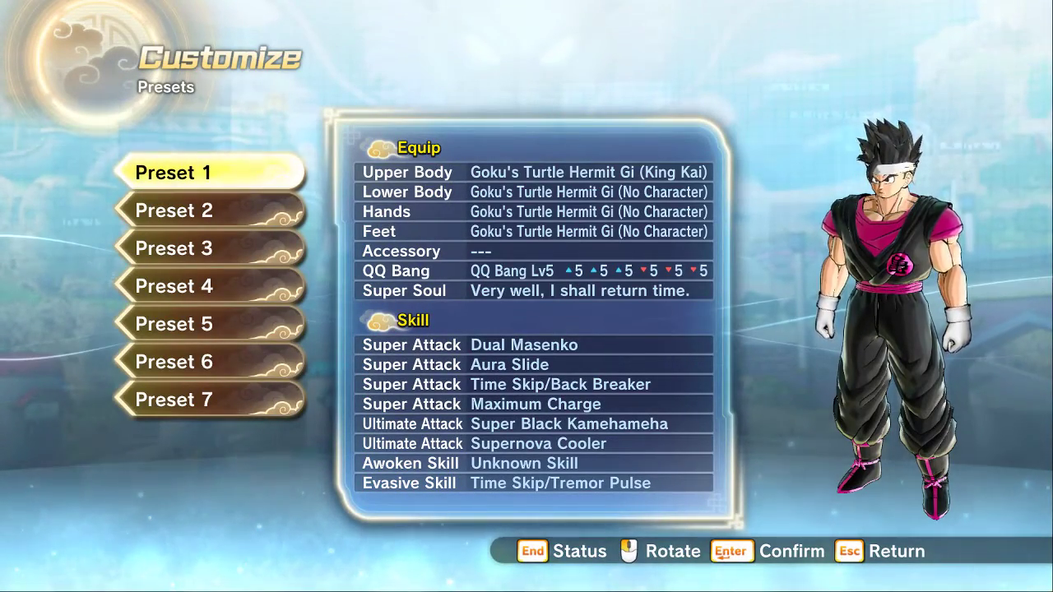
- Preview Presets 2 through 5, ending on Preset 4's Time Patroller Suit
key(Down)
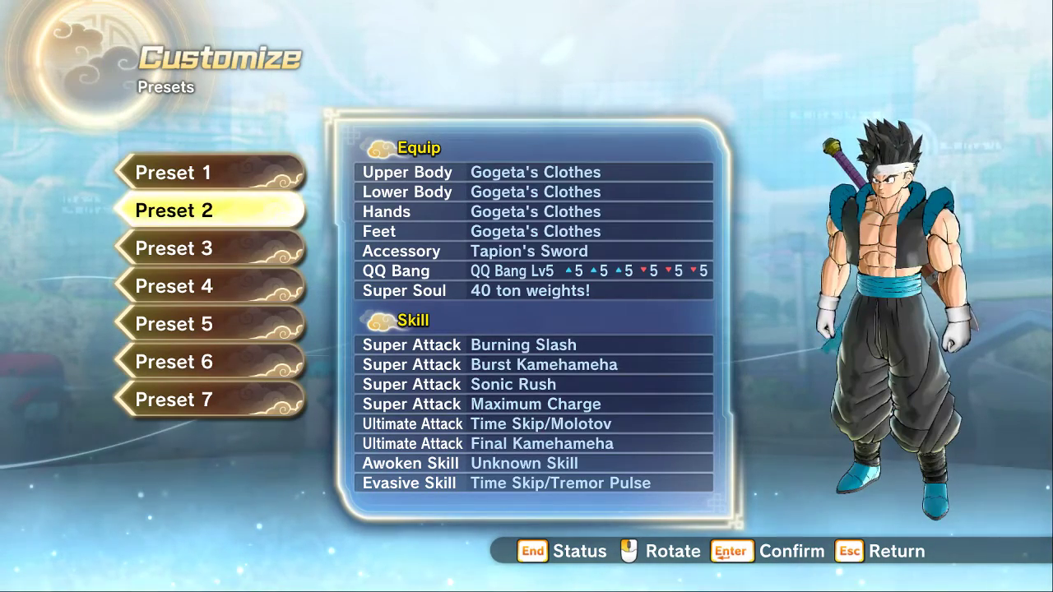
key(Down)
key(Up)
key(Down)
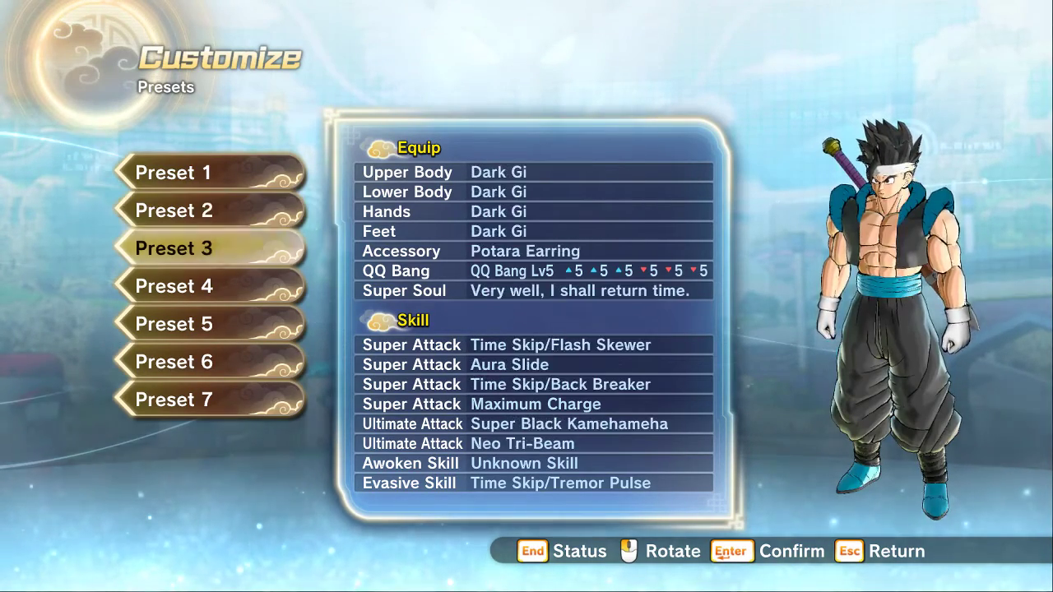
key(Down)
key(Down)
key(Up)
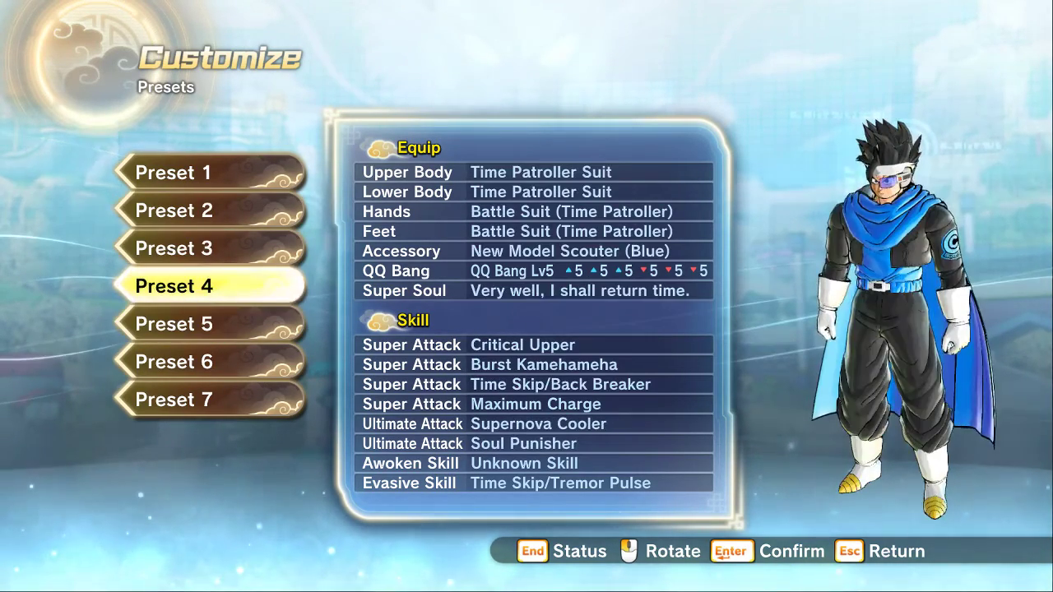